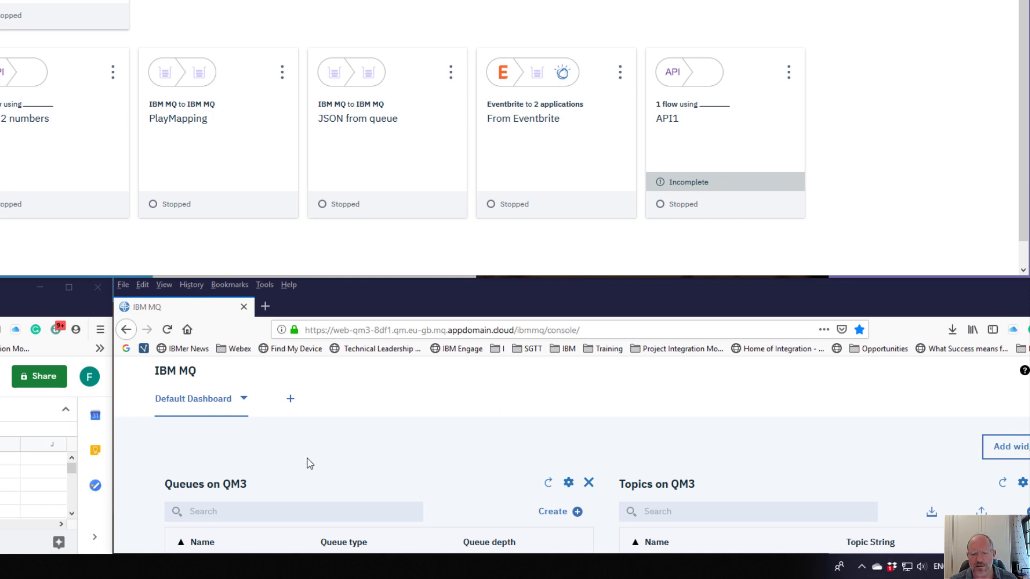
Examine the list of queues on QM3 in the IBM MQ console.
scroll(324, 470, down, 3)
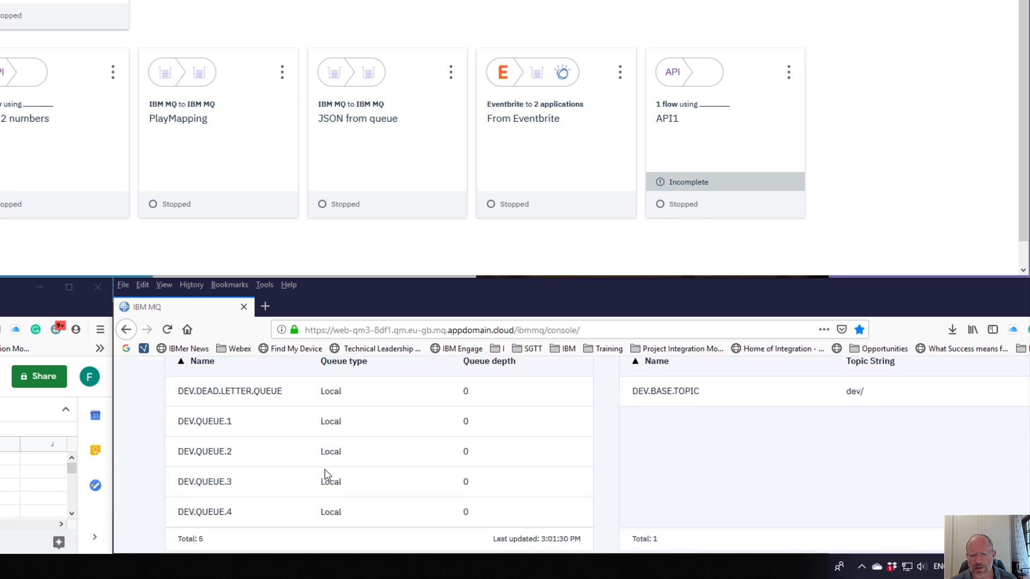
mouse_move(165, 388)
mouse_down()
mouse_move(212, 431)
mouse_move(250, 385)
mouse_up()
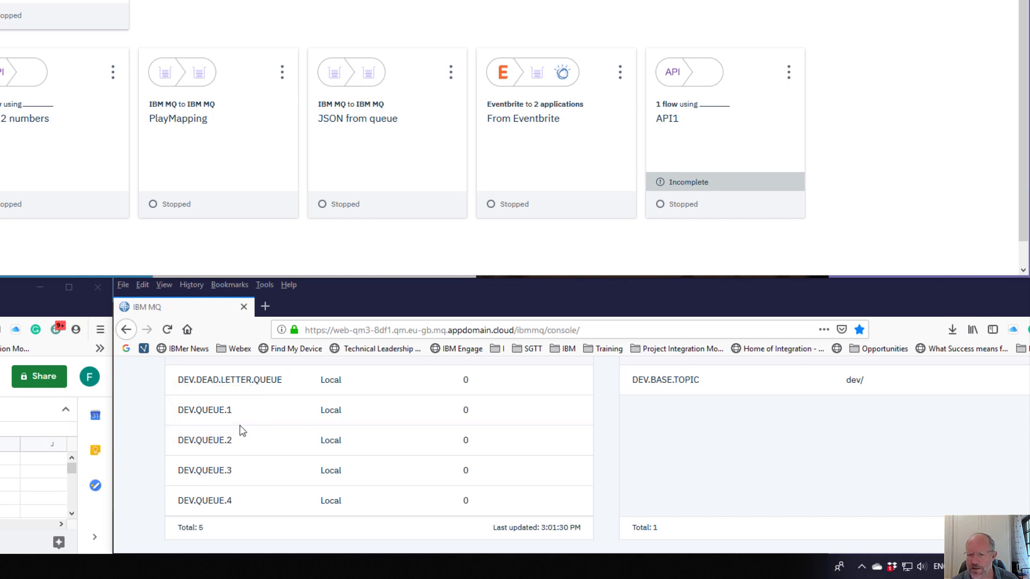
scroll(241, 430, up, 3)
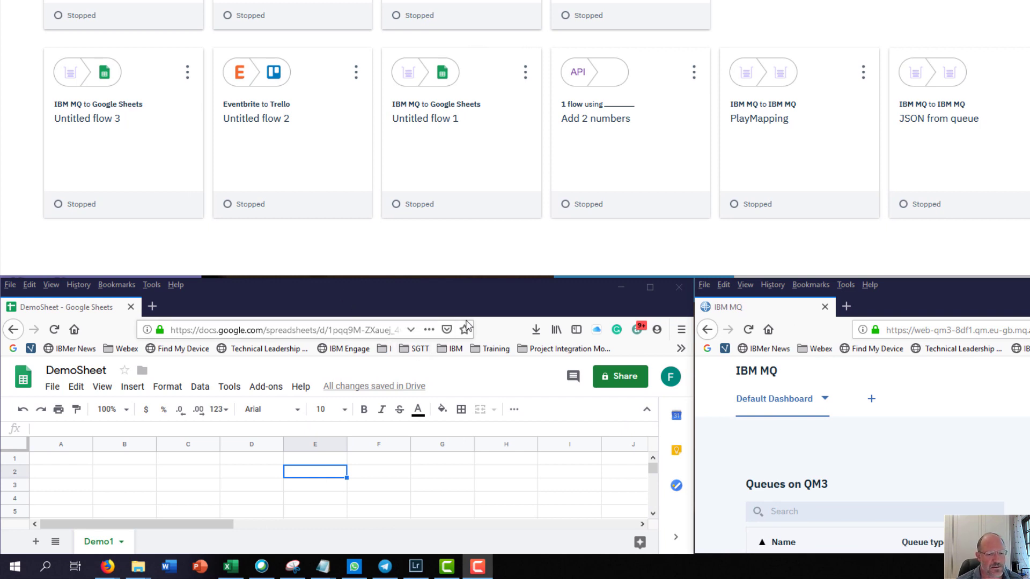
Enter the column headers Name, Number 1 and Number2 in cells A1 to C1 of the DemoSheet spreadsheet.
click(64, 460)
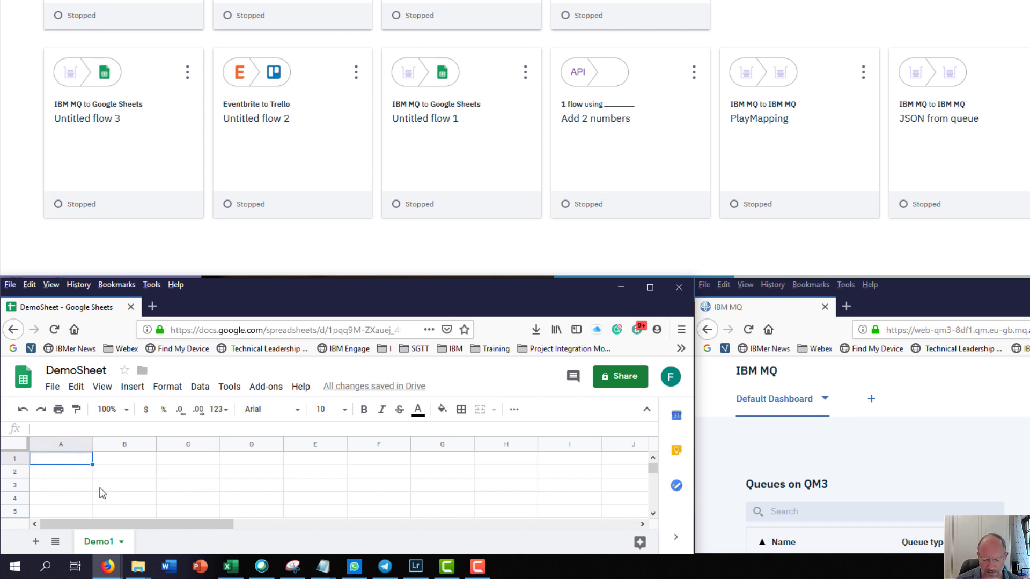
text(Name)
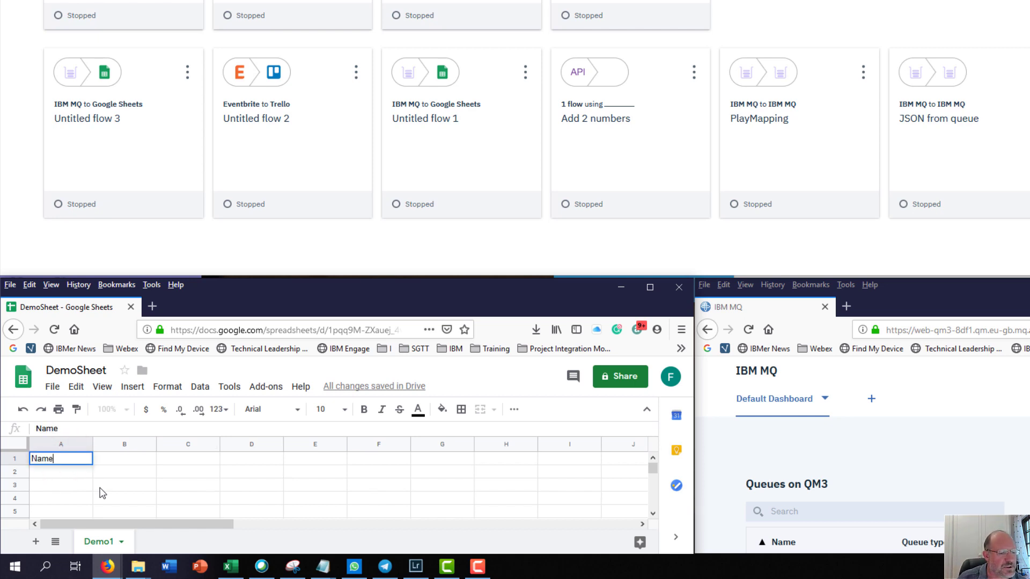
key(Tab)
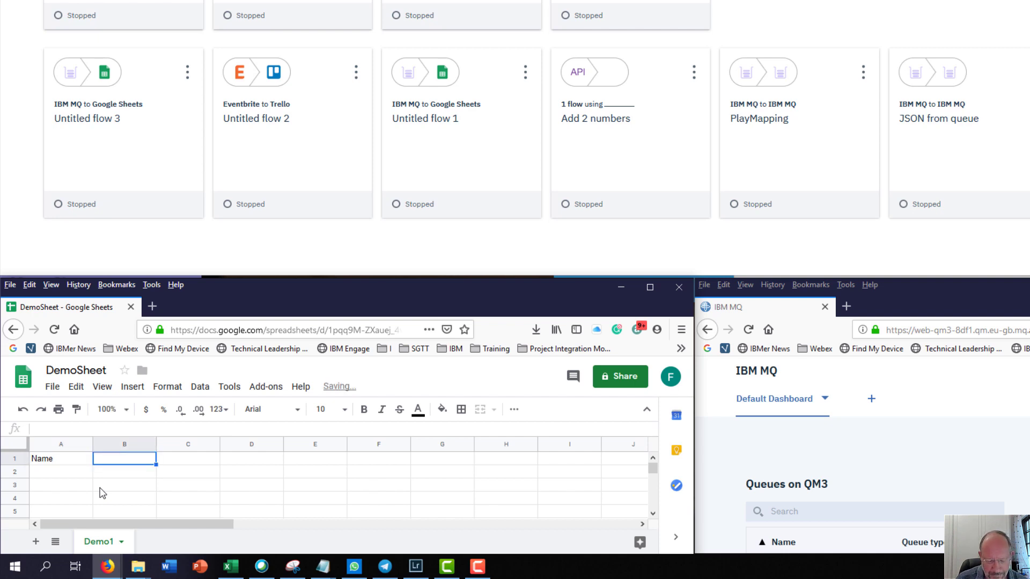
text(Number 1)
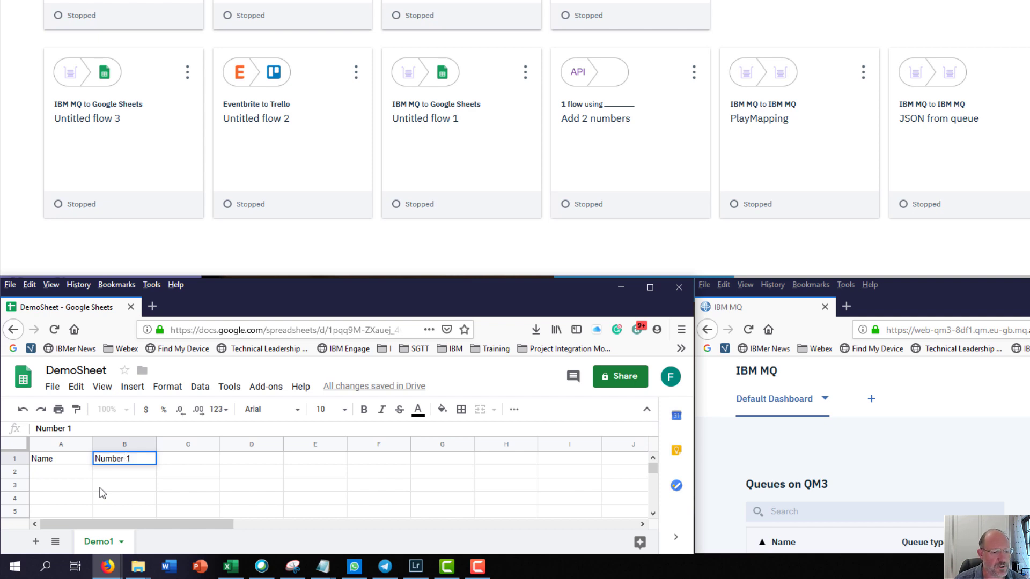
key(Tab)
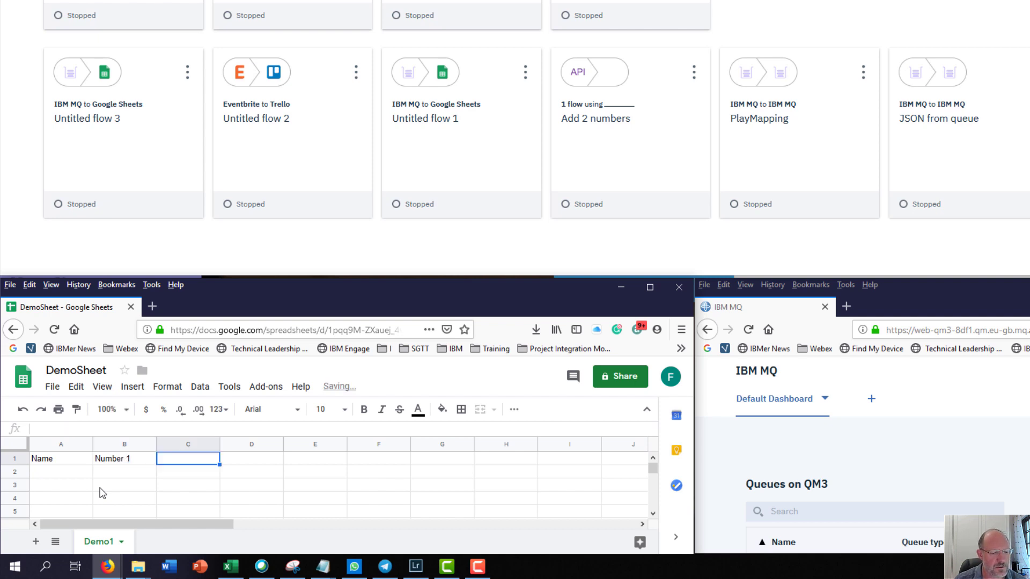
text(Num)
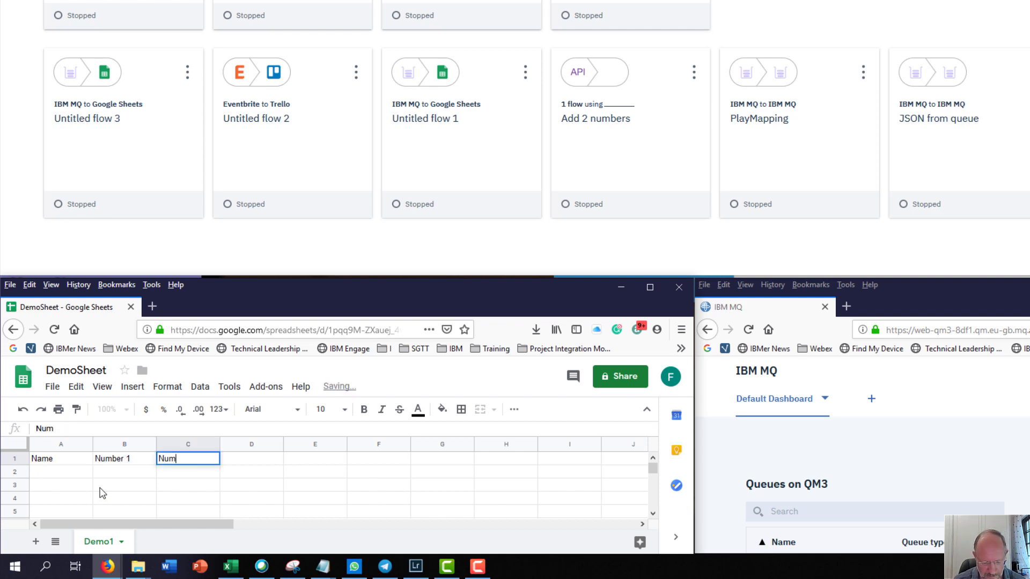
text(ber2)
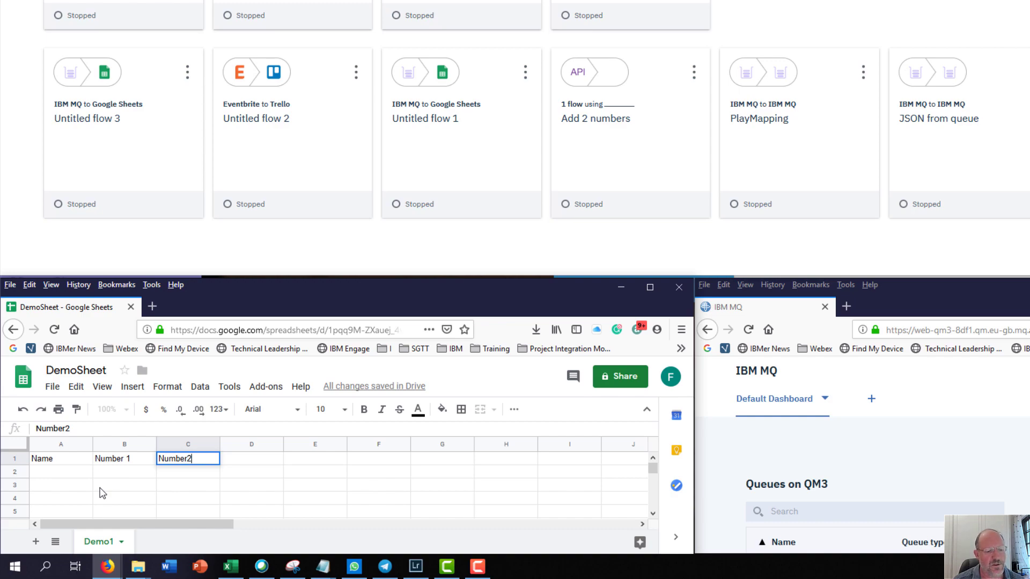
key(Tab)
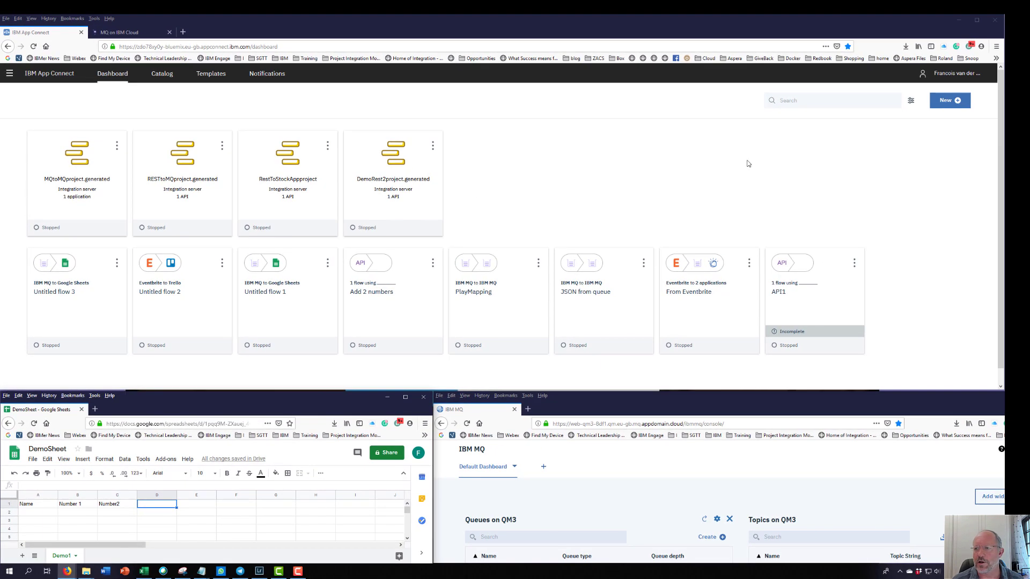
In IBM App Connect, create an event-driven flow that starts on the IBM MQ event "New message on a queue".
click(958, 101)
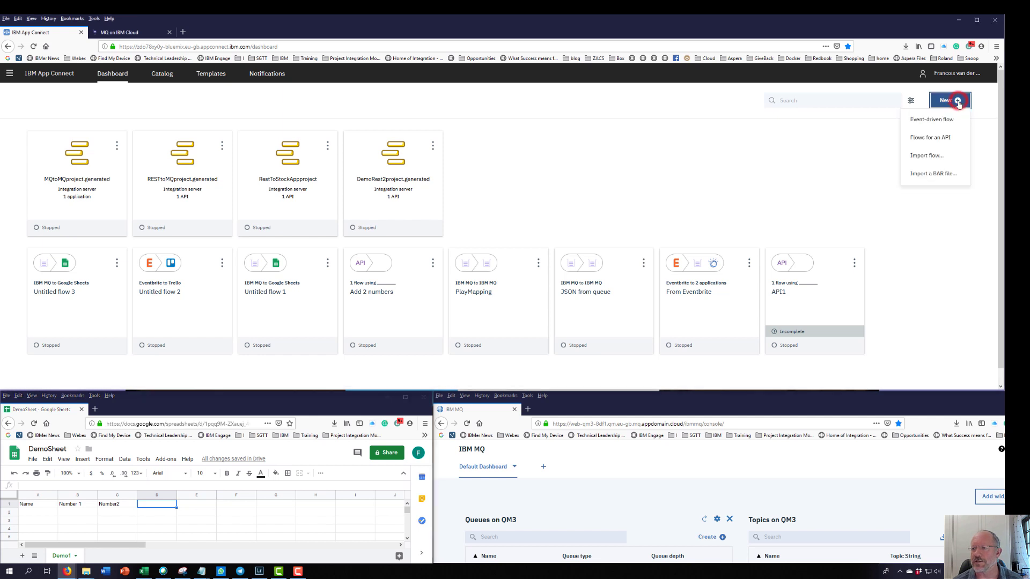
click(922, 122)
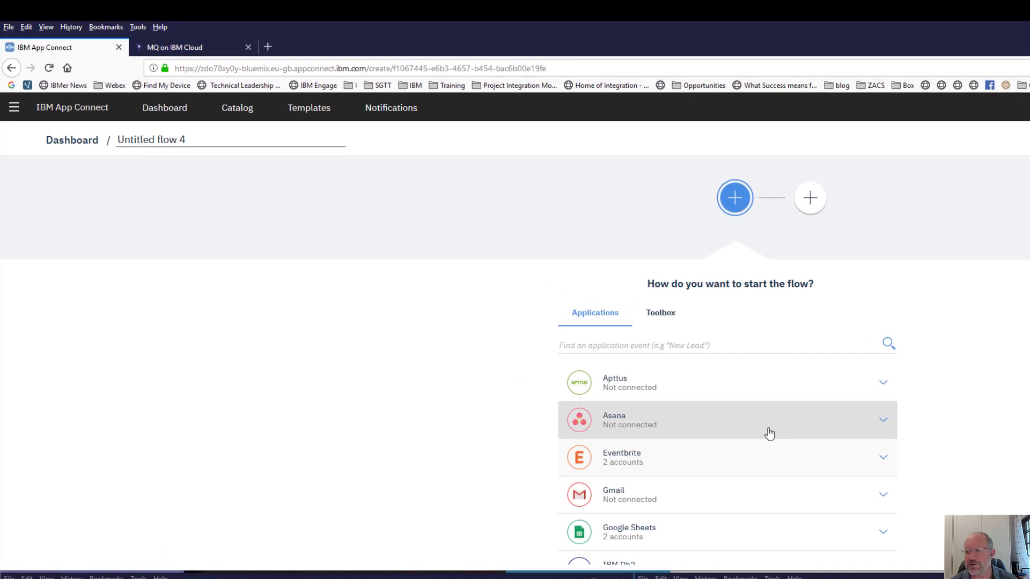
scroll(761, 434, down, 8)
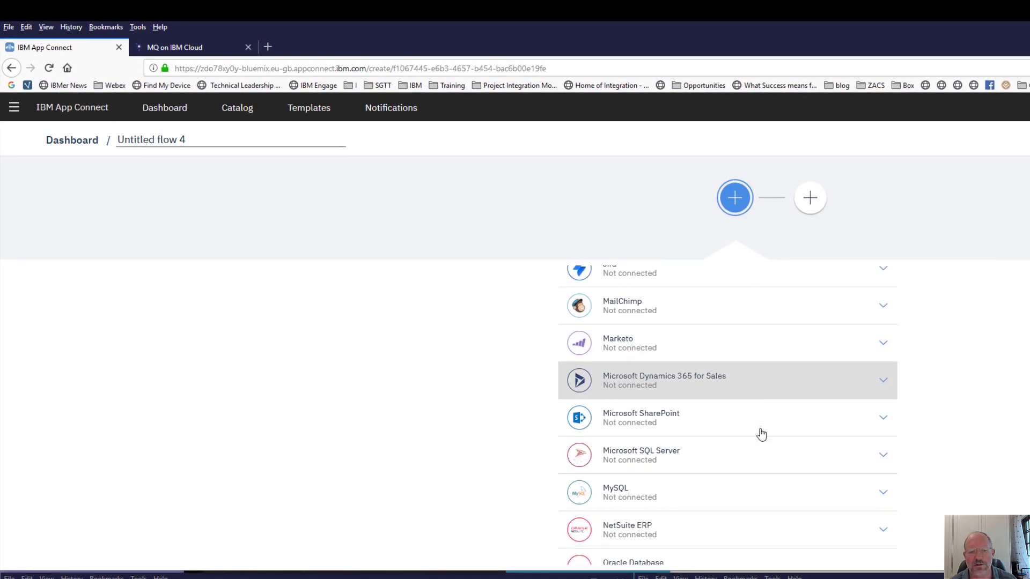
scroll(762, 435, down, 5)
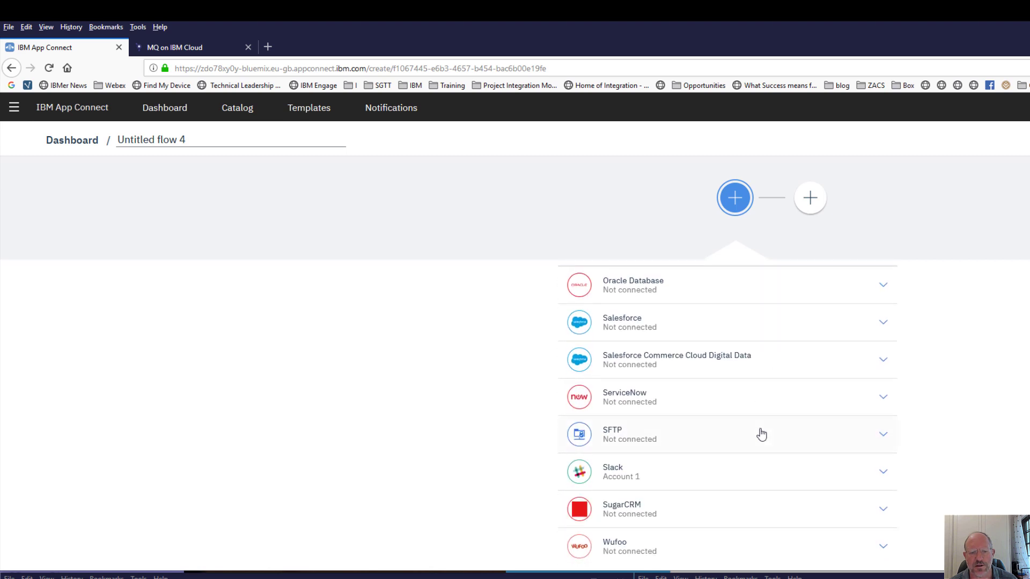
scroll(750, 488, up, 1)
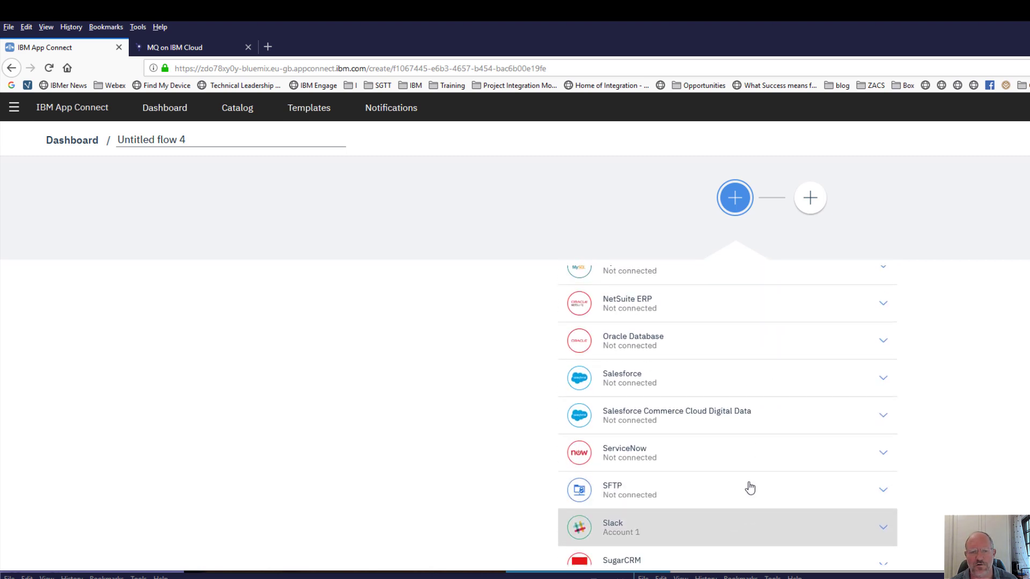
scroll(750, 487, up, 3)
scroll(744, 462, up, 1)
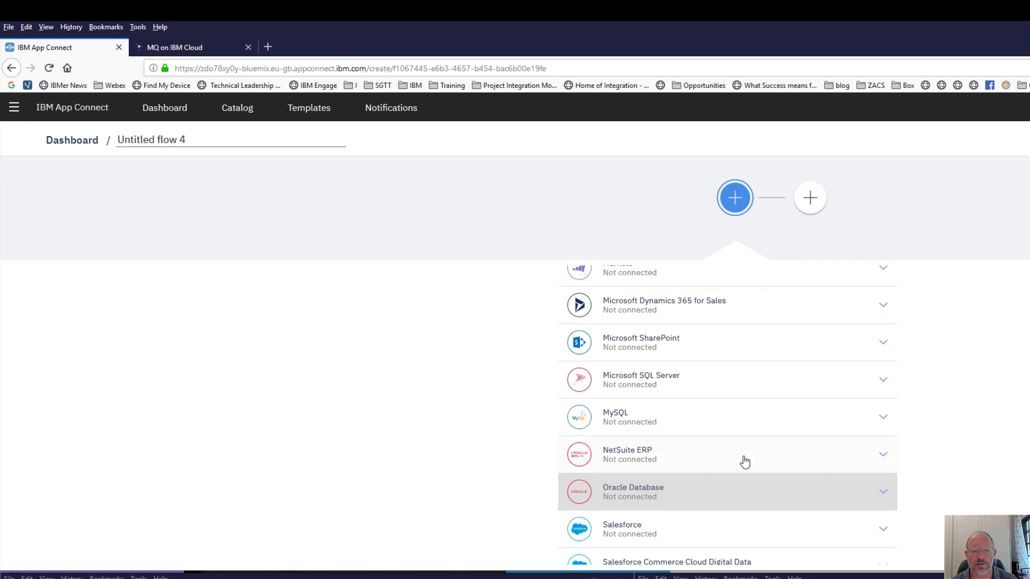
scroll(745, 461, up, 7)
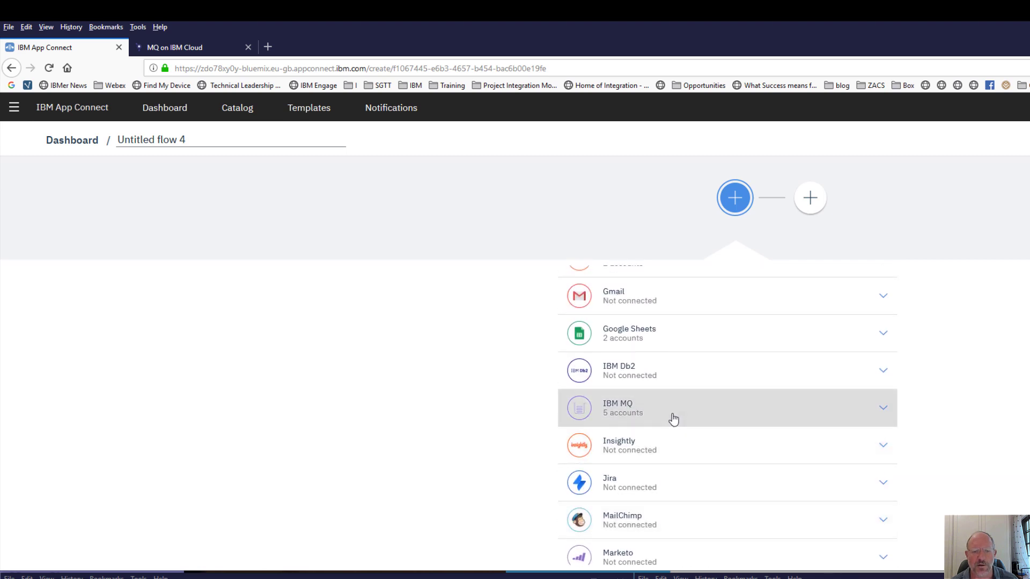
click(670, 411)
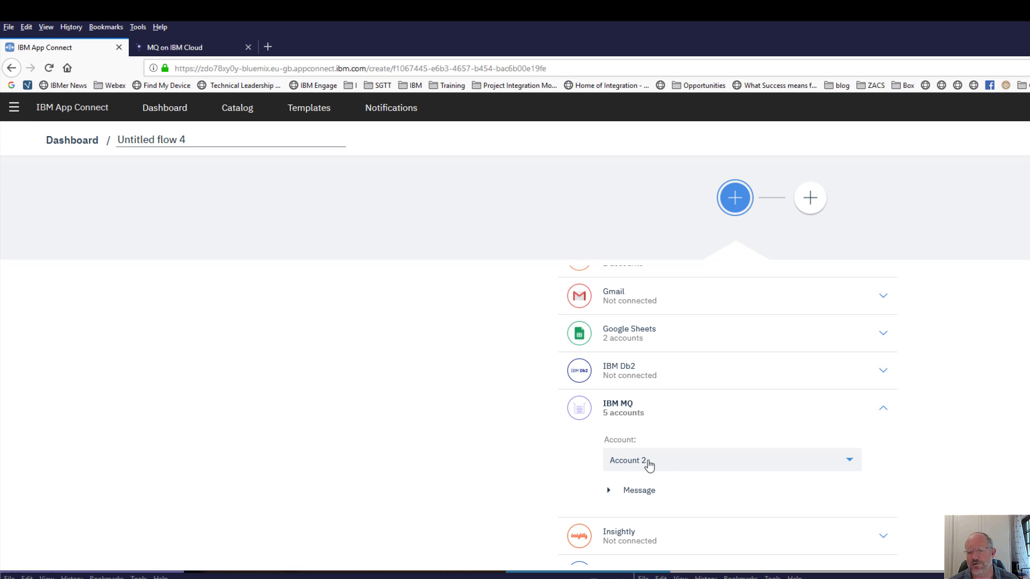
click(609, 490)
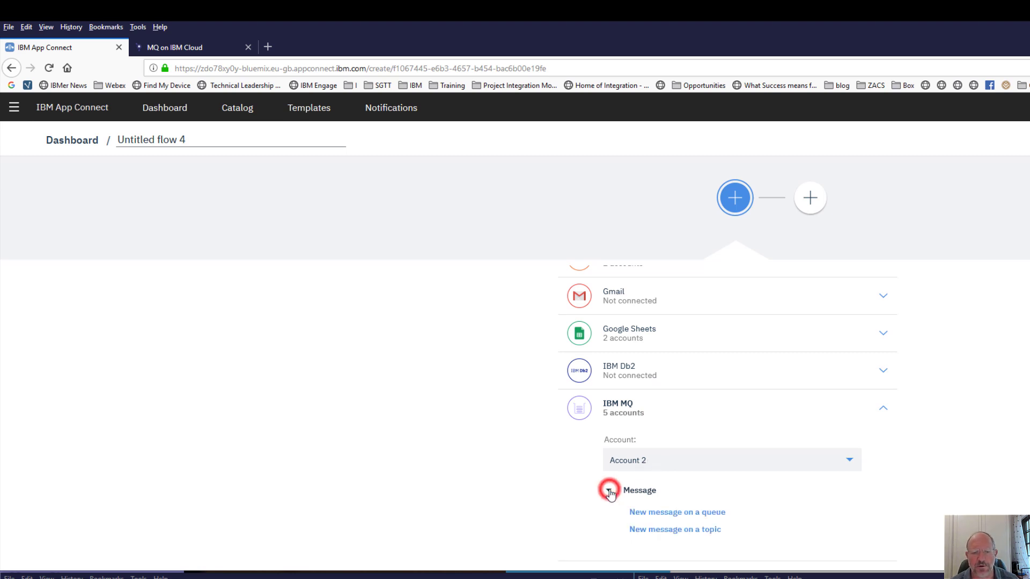
click(671, 513)
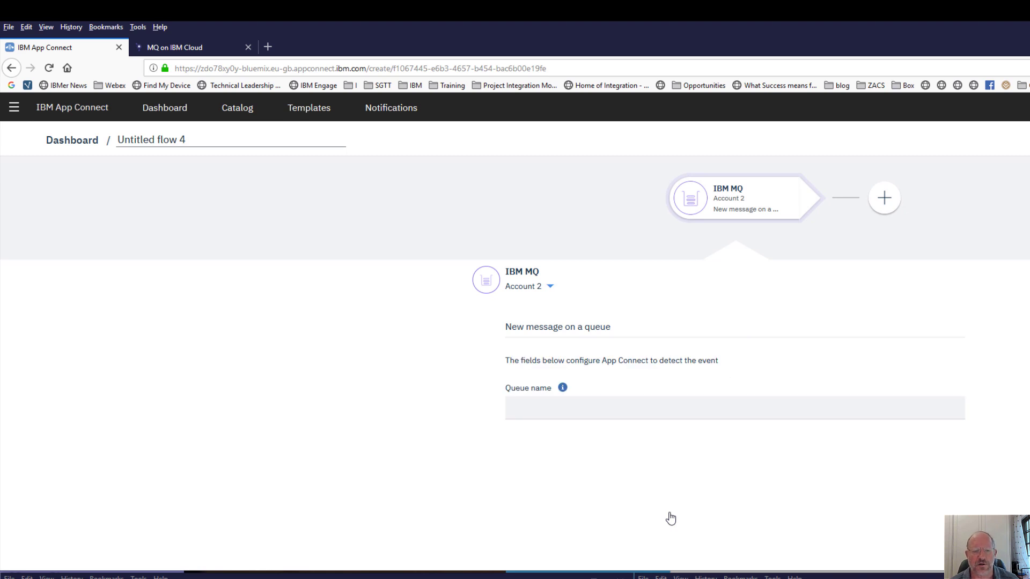
Set the IBM MQ trigger's queue name to DEV.QUEUE.1.
click(543, 409)
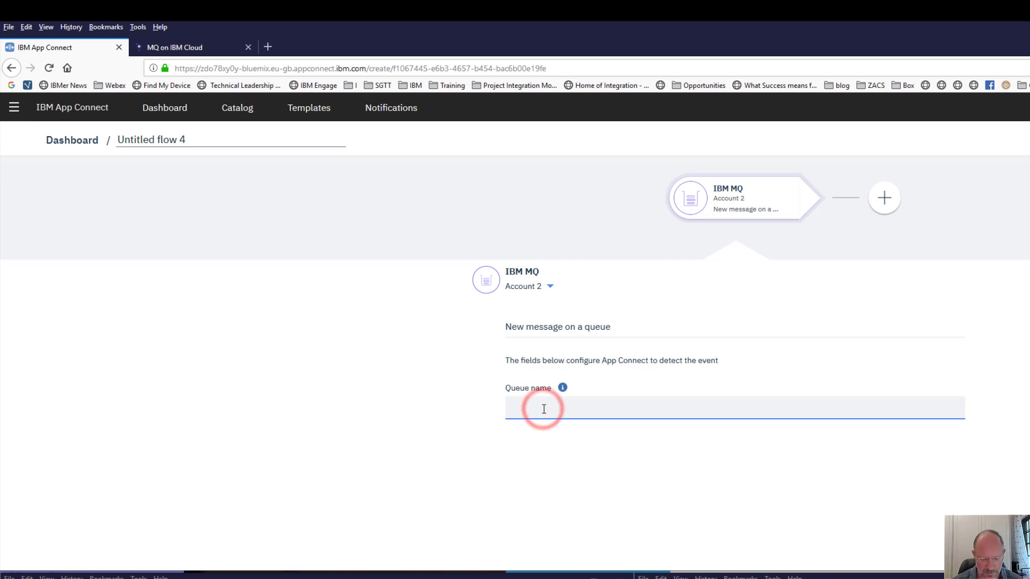
text(DEV.)
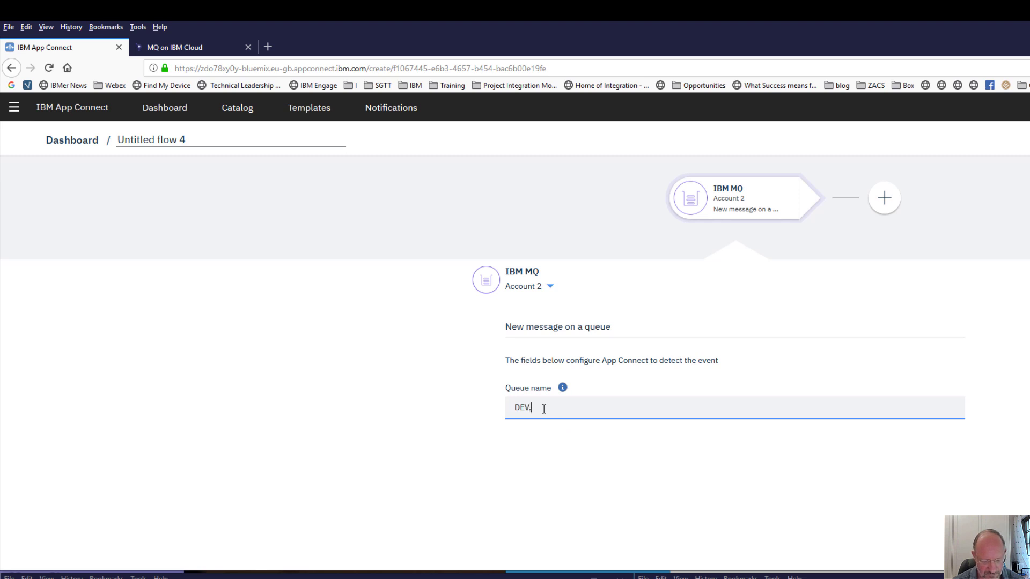
text(QUEUE.1)
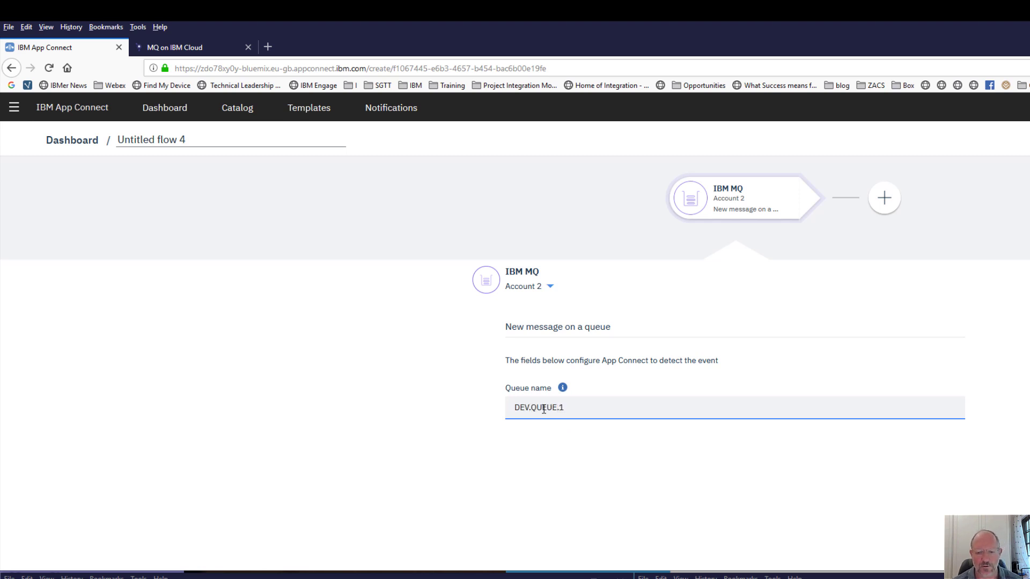
Add a JSON parser from the toolbox after the IBM MQ trigger.
click(884, 199)
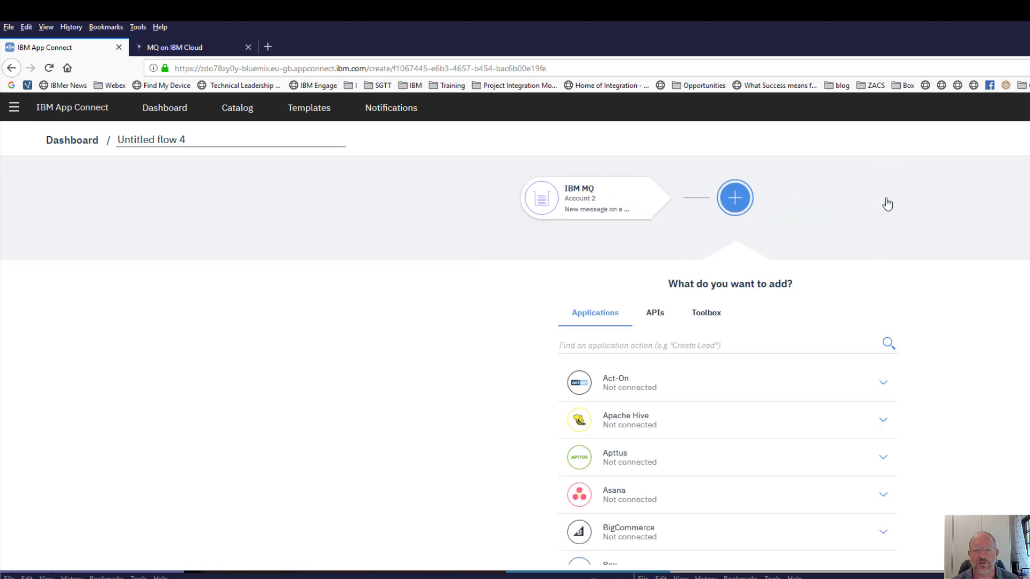
click(708, 317)
scroll(643, 466, down, 3)
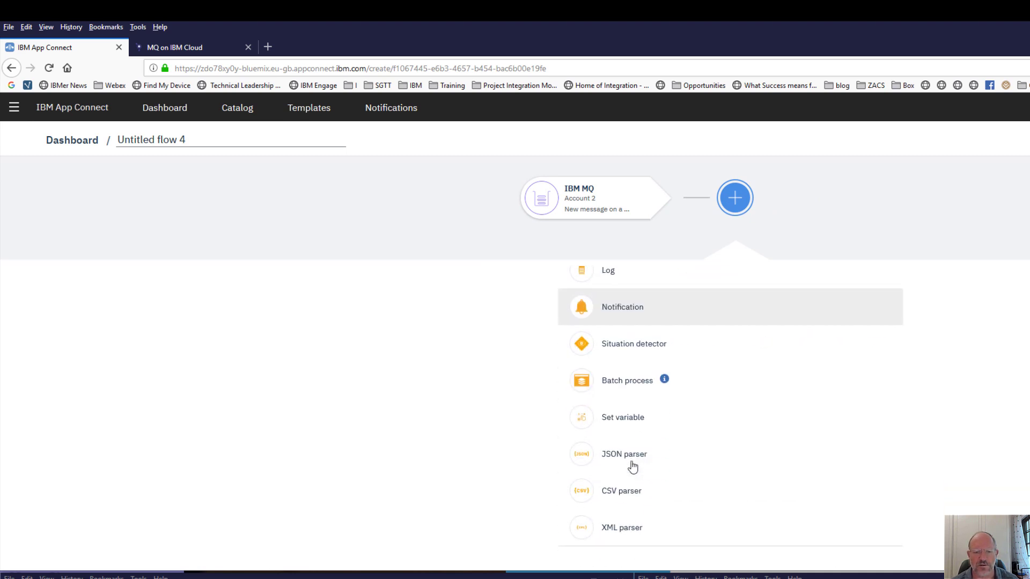
scroll(626, 458, up, 4)
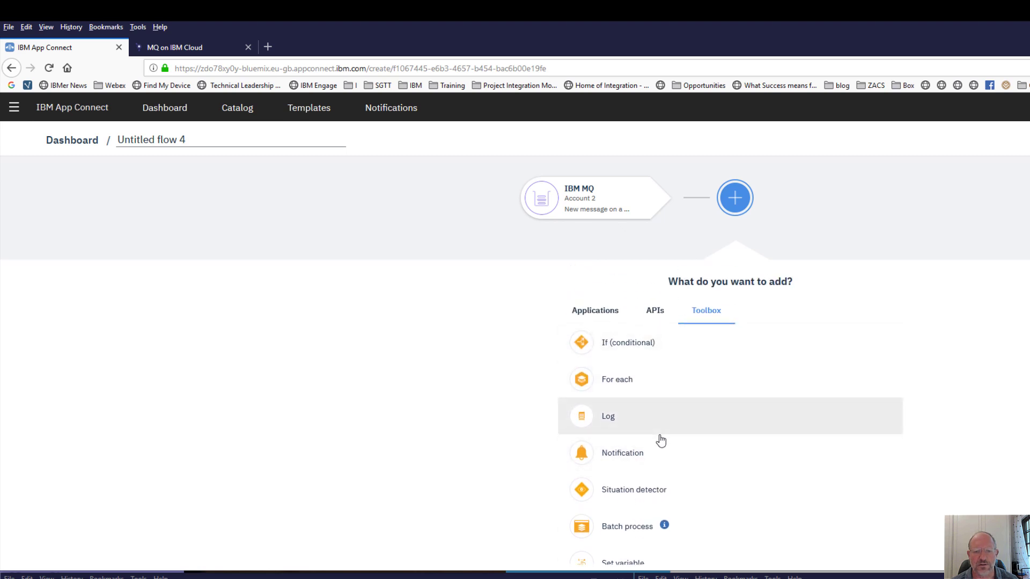
scroll(655, 442, down, 3)
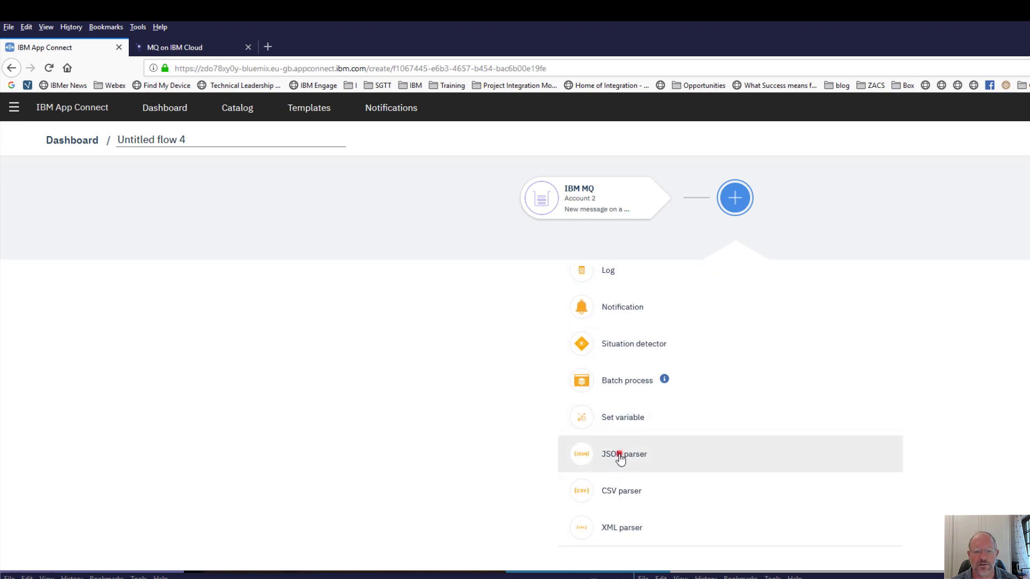
click(618, 454)
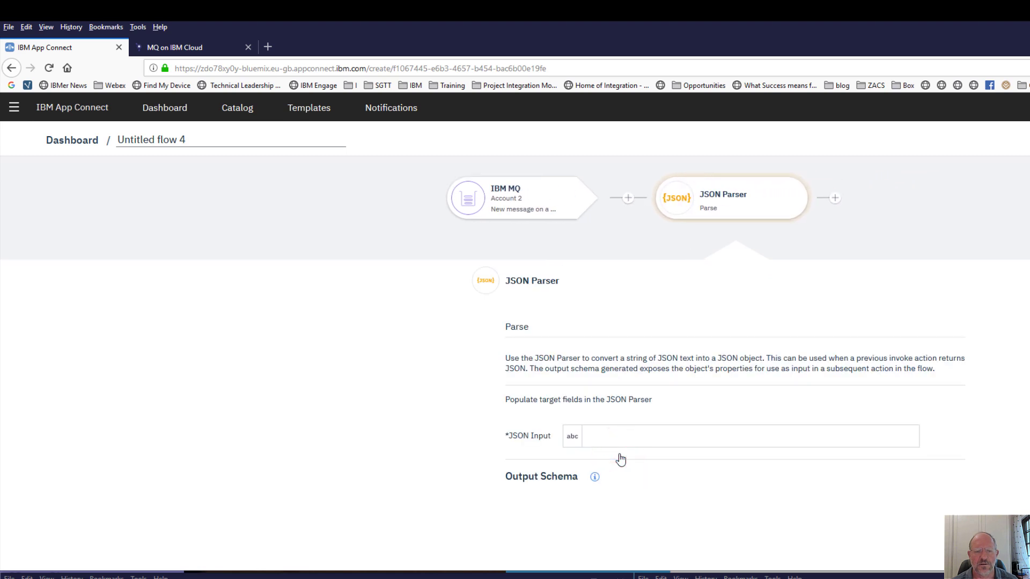
Map the IBM MQ message's Message data field to the parser's JSON Input.
click(604, 437)
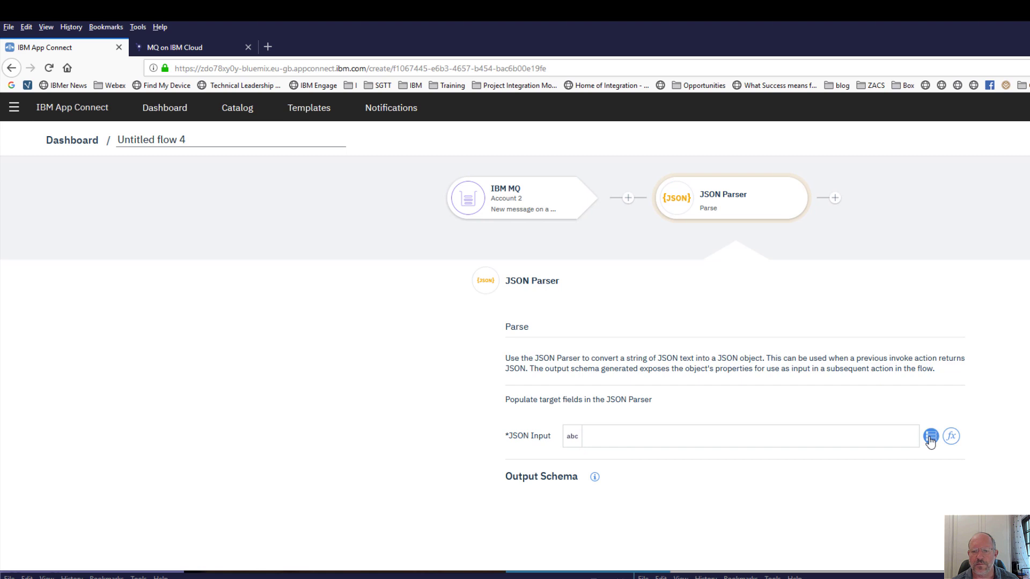
click(927, 438)
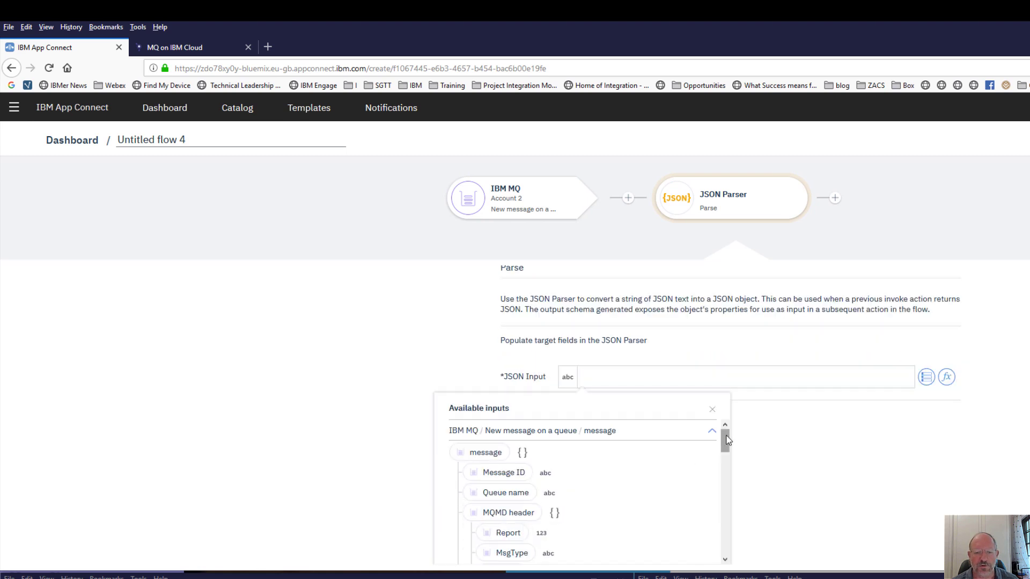
drag(728, 440, 730, 542)
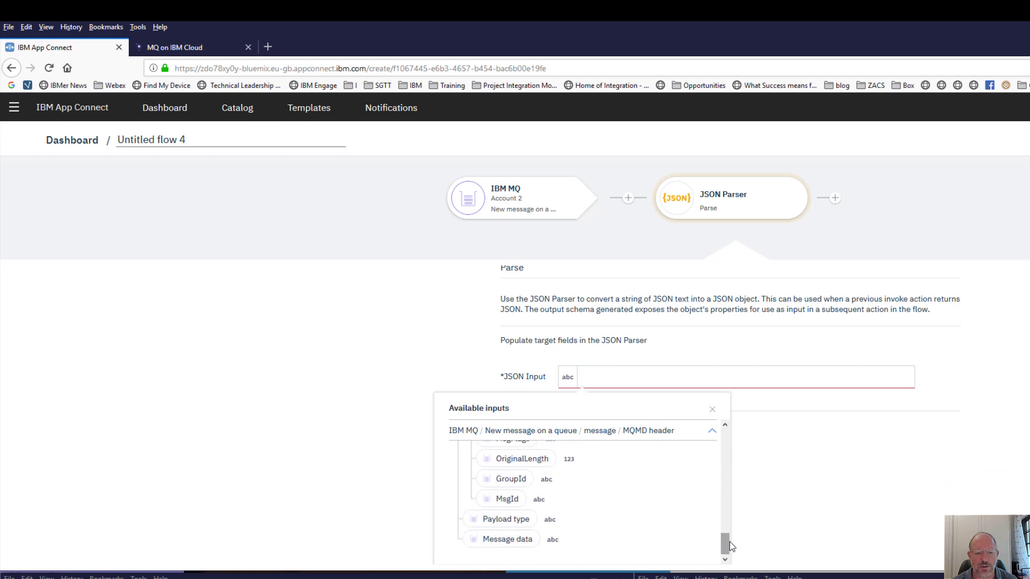
click(508, 540)
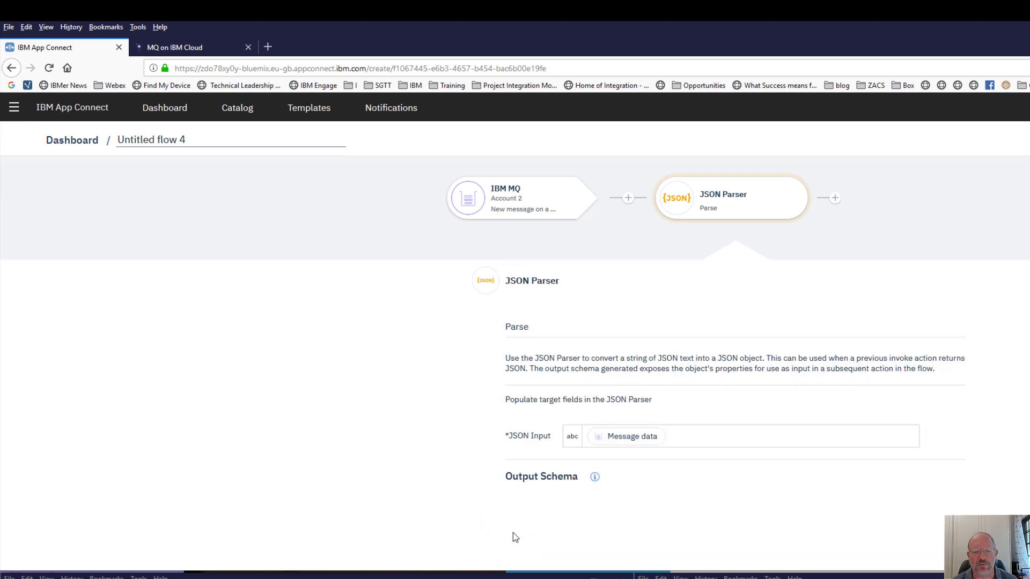
Paste an example JSON with Name, Number1 of 5 and Number2 of 7 into the parser's output schema section and generate the schema.
click(551, 481)
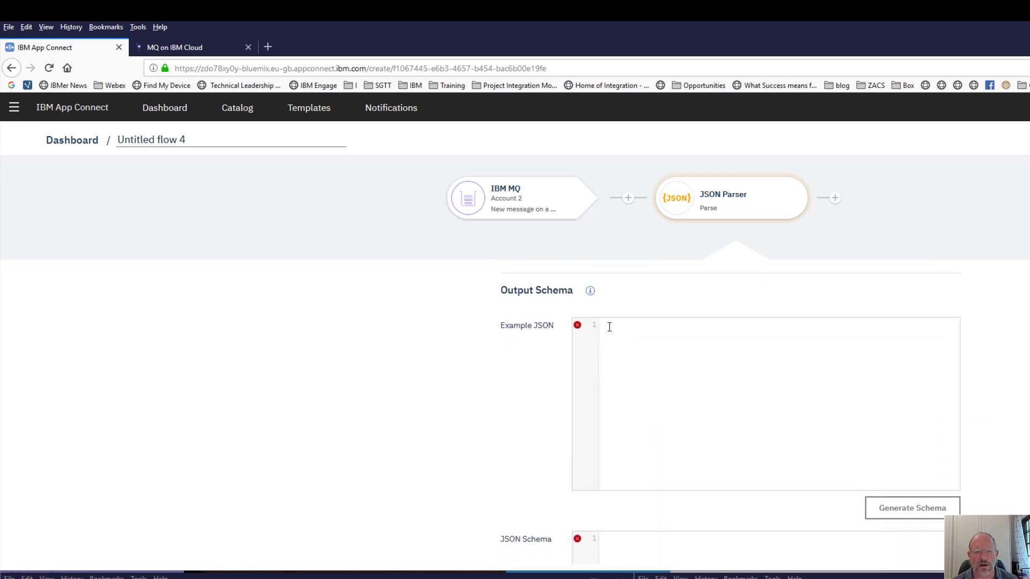
click(610, 326)
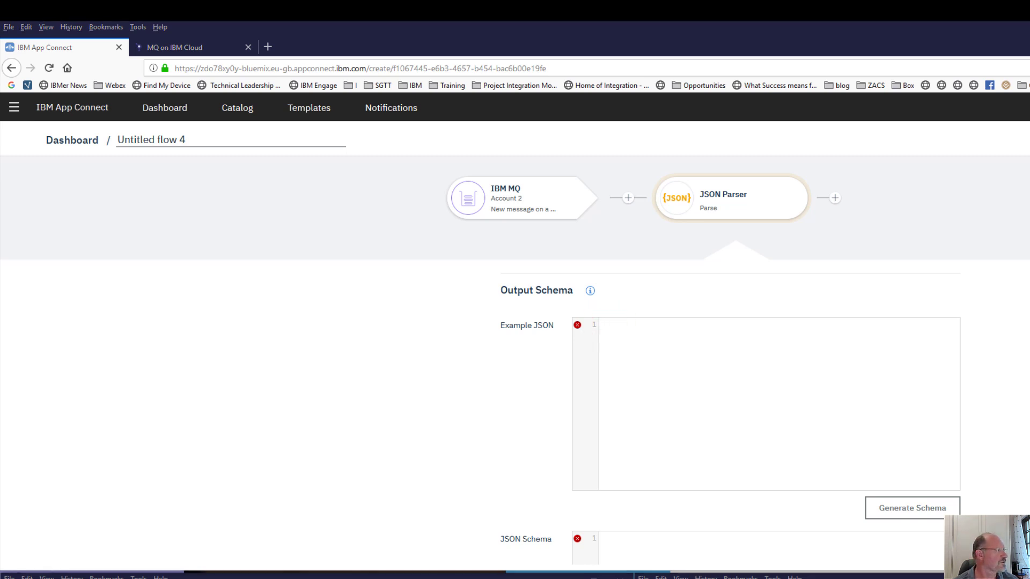
right_click(608, 327)
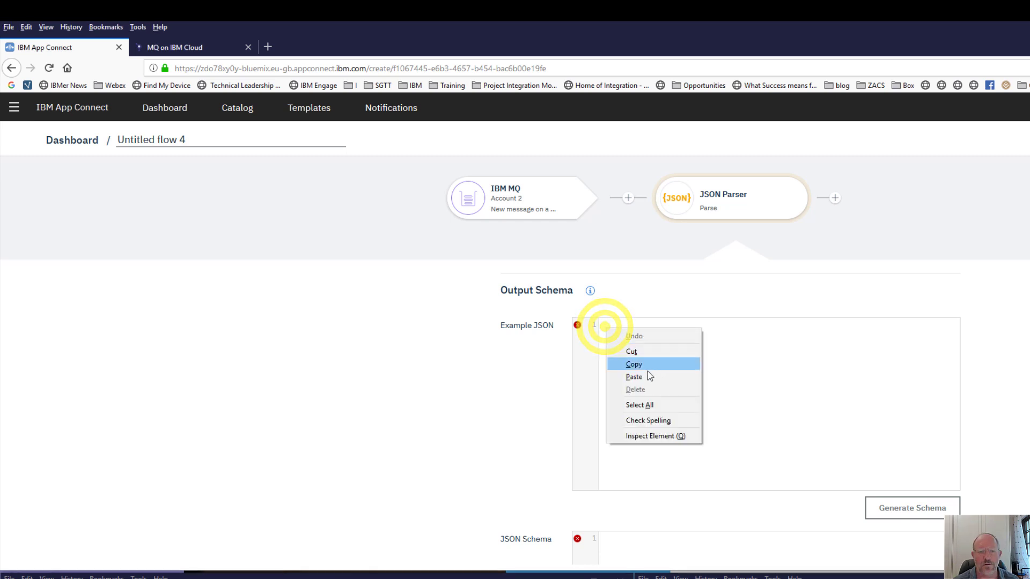
click(642, 376)
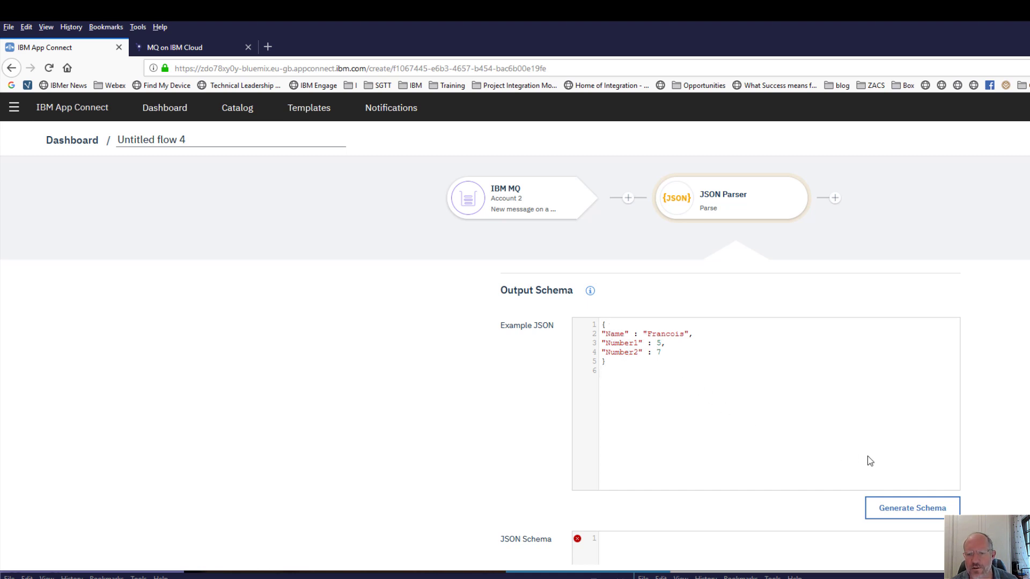
click(911, 510)
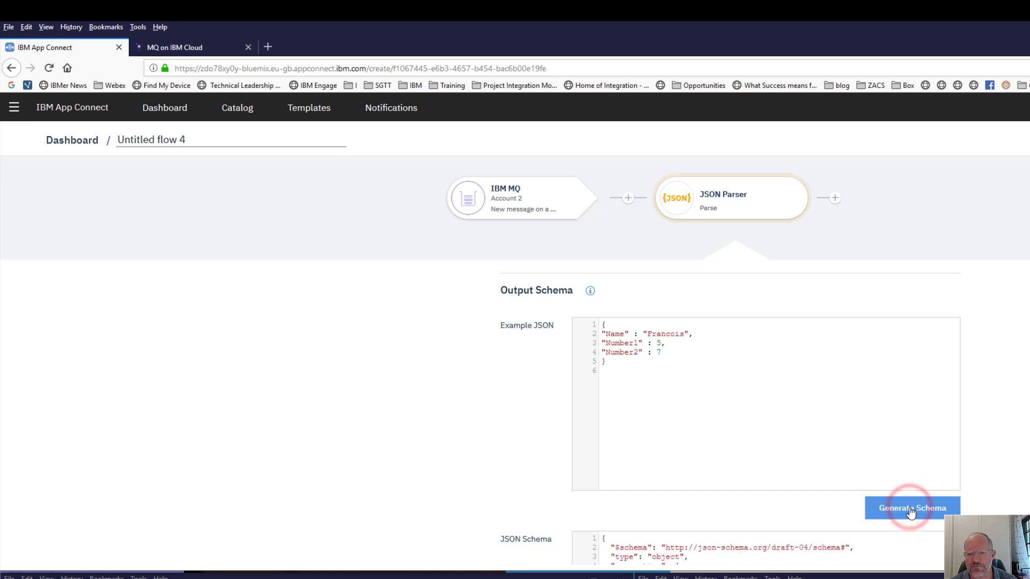
scroll(910, 508, down, 3)
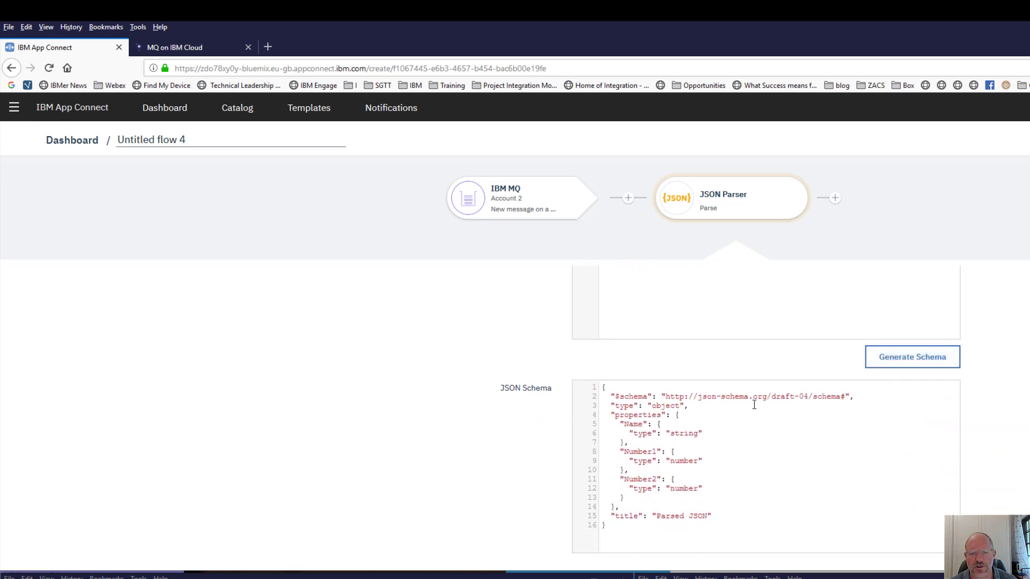
scroll(707, 455, up, 5)
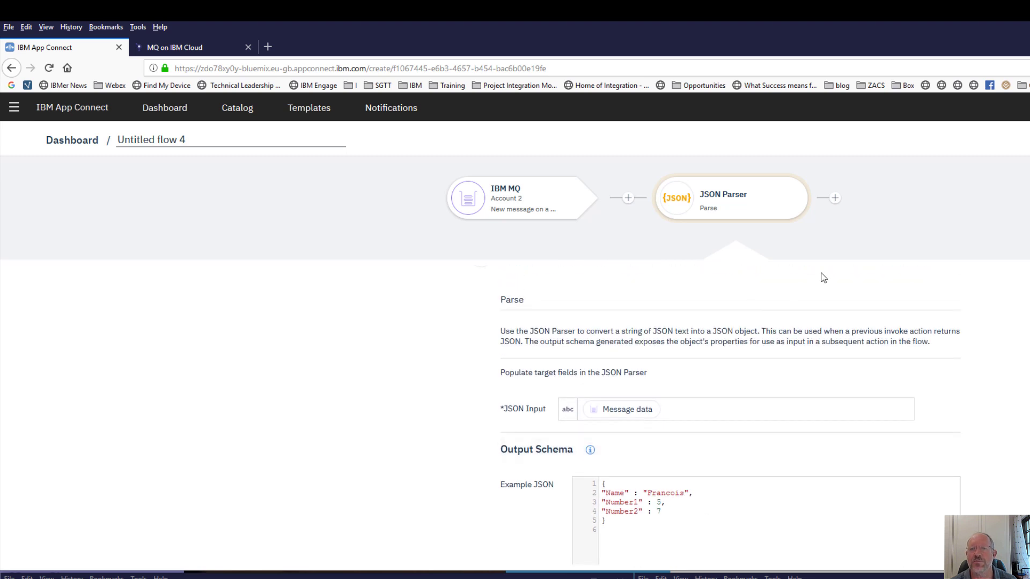
Add a Google Sheets "Create row" action after the JSON Parser, using Account 1.
click(836, 199)
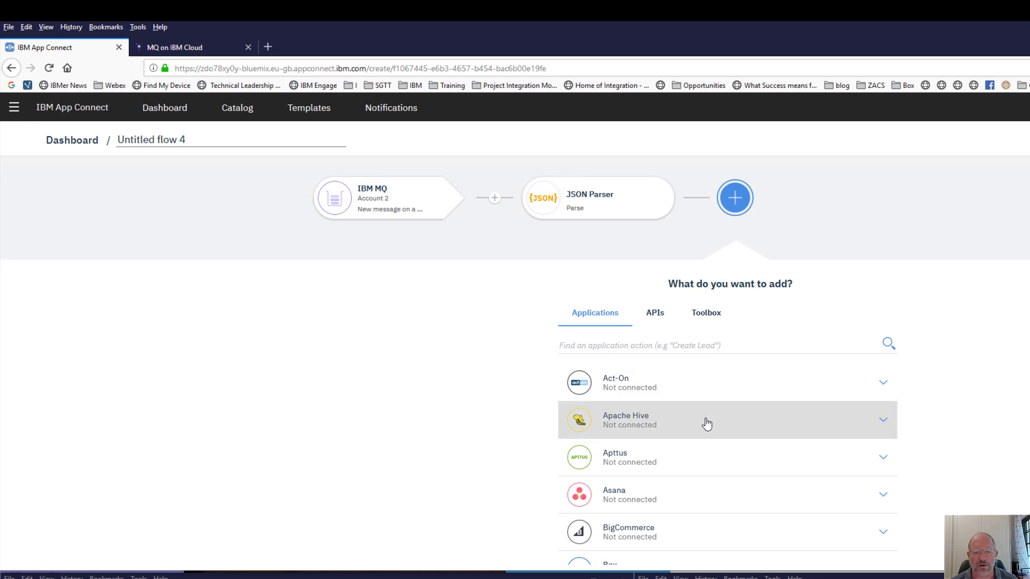
scroll(707, 425, down, 8)
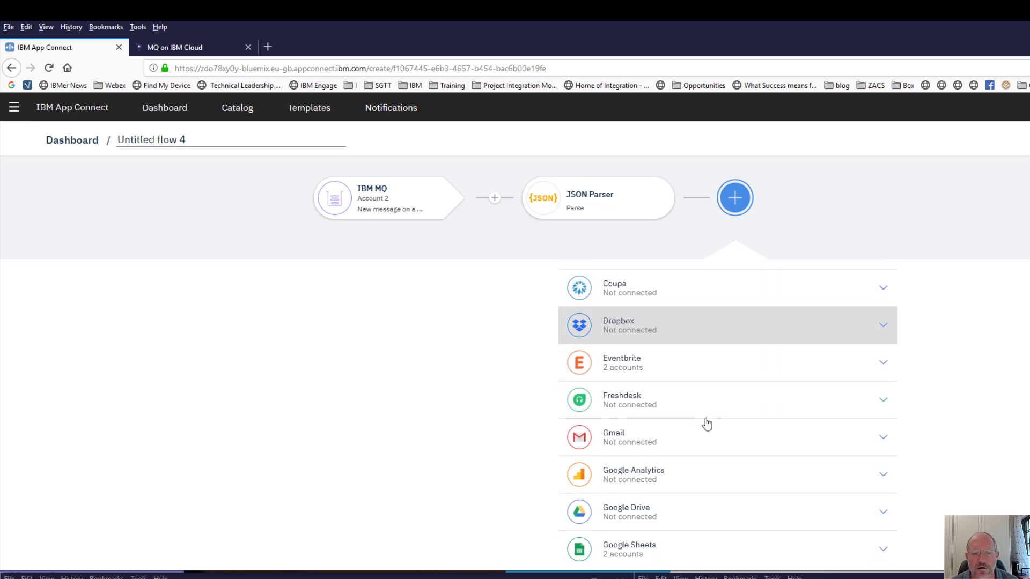
scroll(706, 425, down, 3)
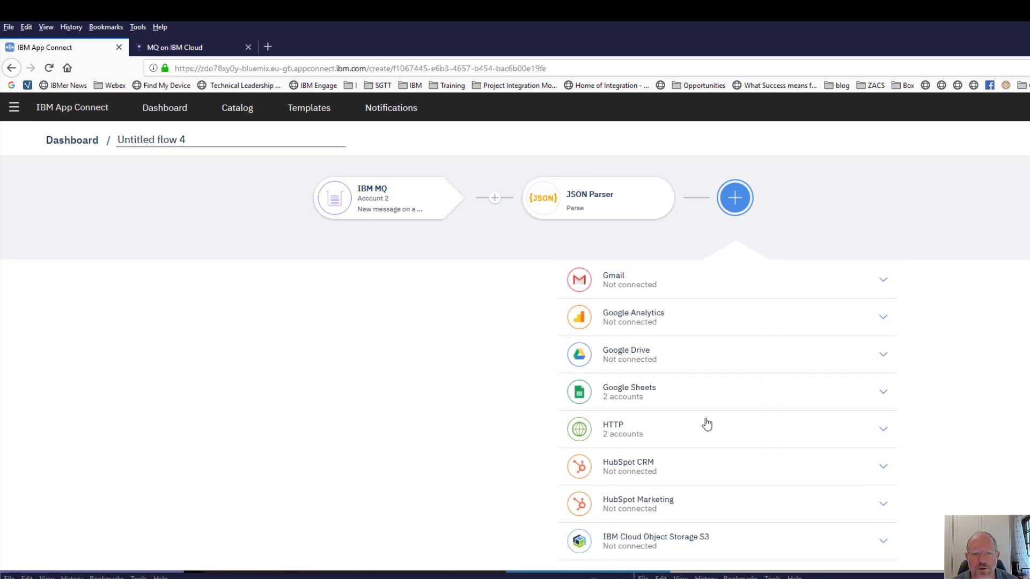
click(636, 382)
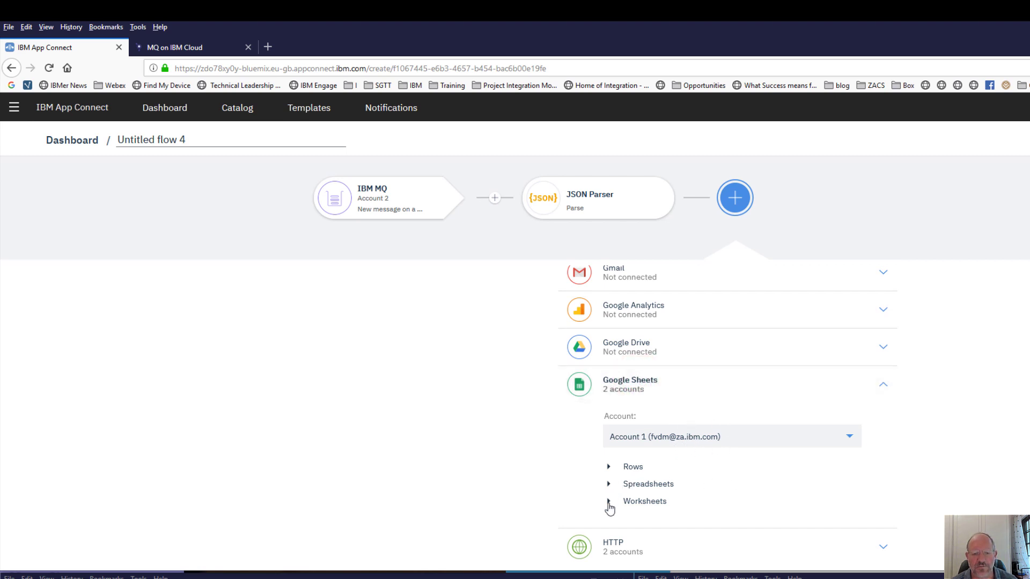
click(608, 468)
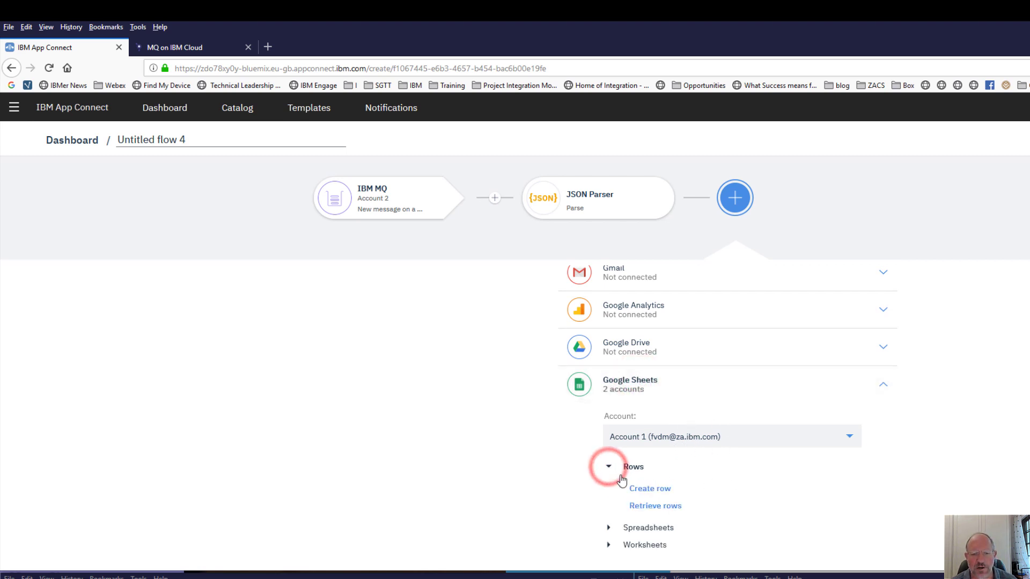
click(651, 489)
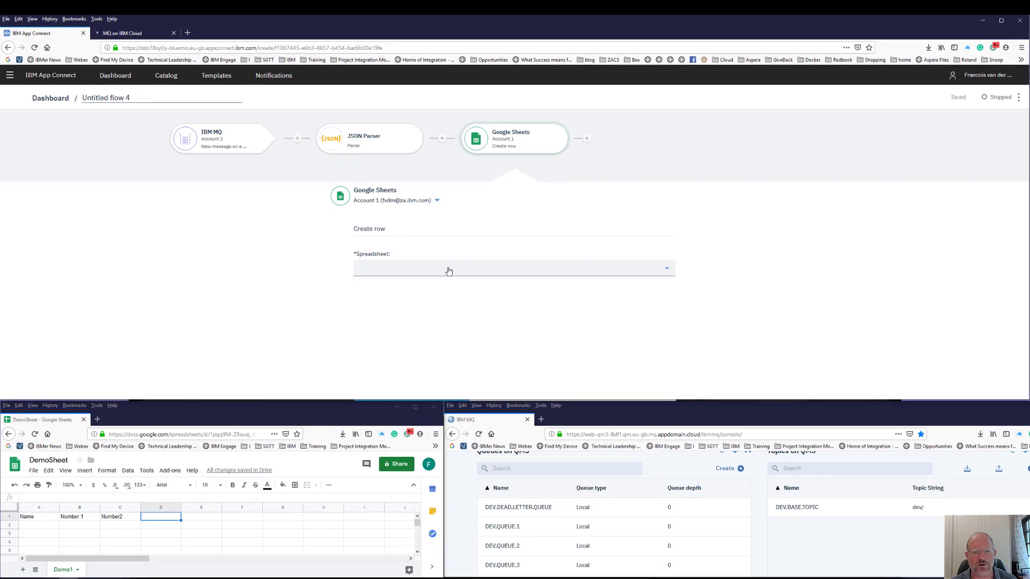
Set the Create row action's spreadsheet to DemoSheet and its worksheet to Demo1.
click(667, 269)
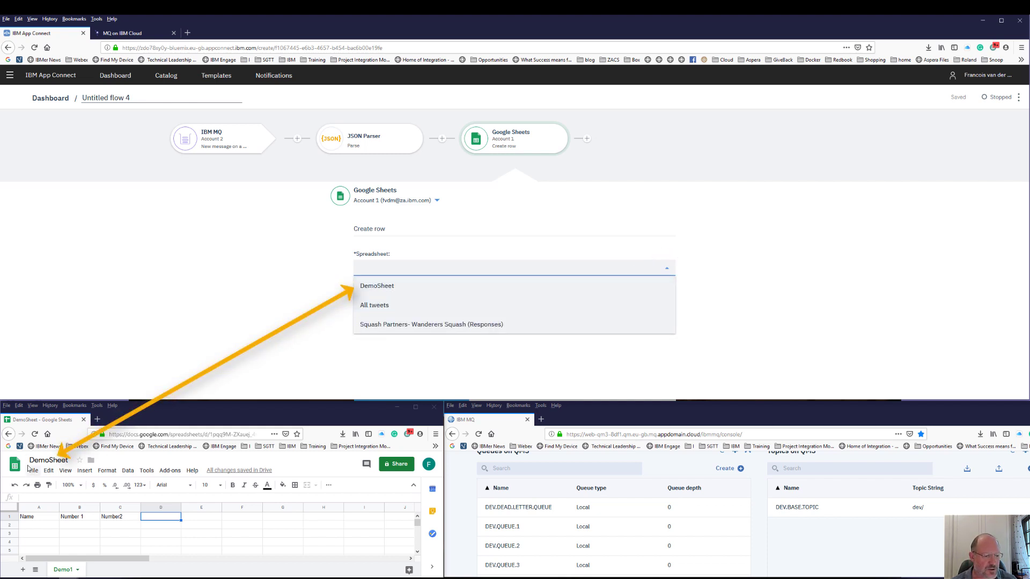
click(386, 287)
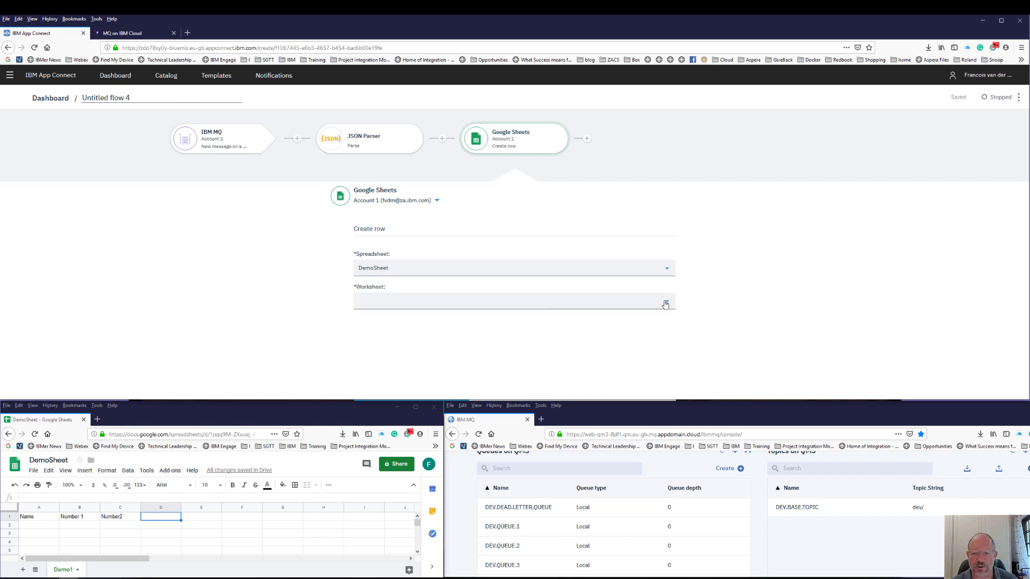
click(665, 303)
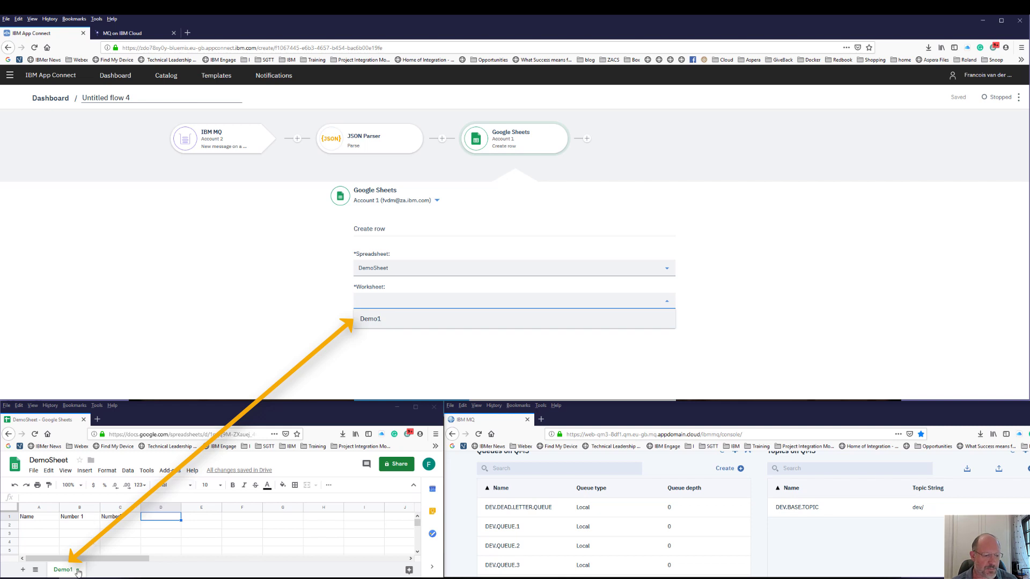
click(375, 318)
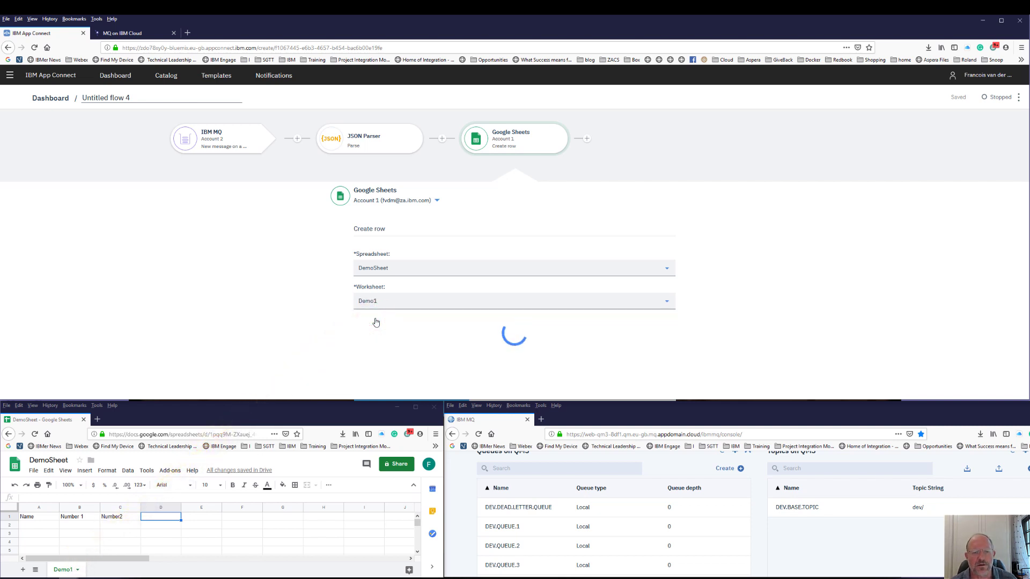
Map the JSON Parser's Name output to the Name (A) spreadsheet column.
scroll(452, 322, down, 5)
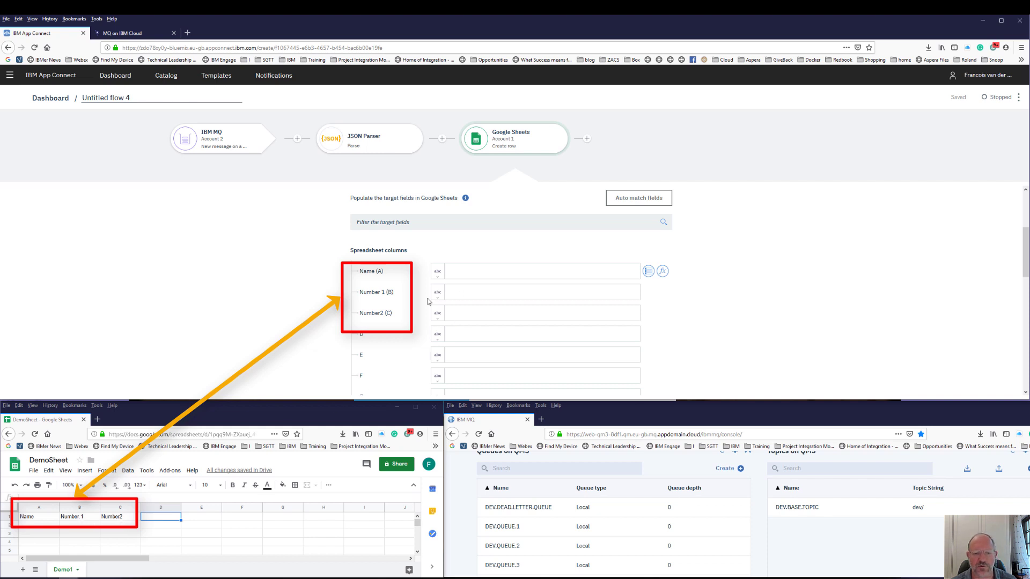
click(649, 271)
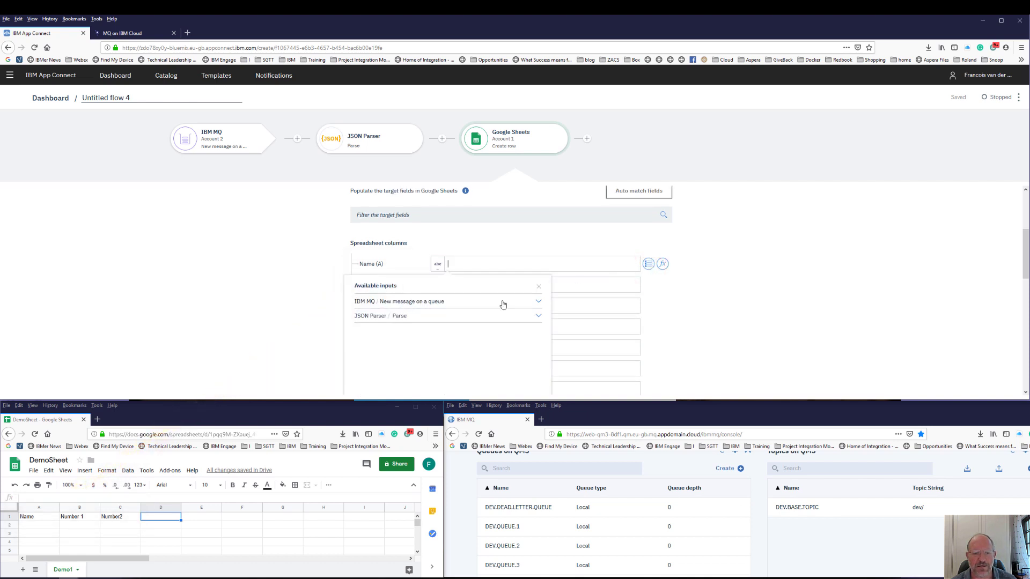
click(538, 315)
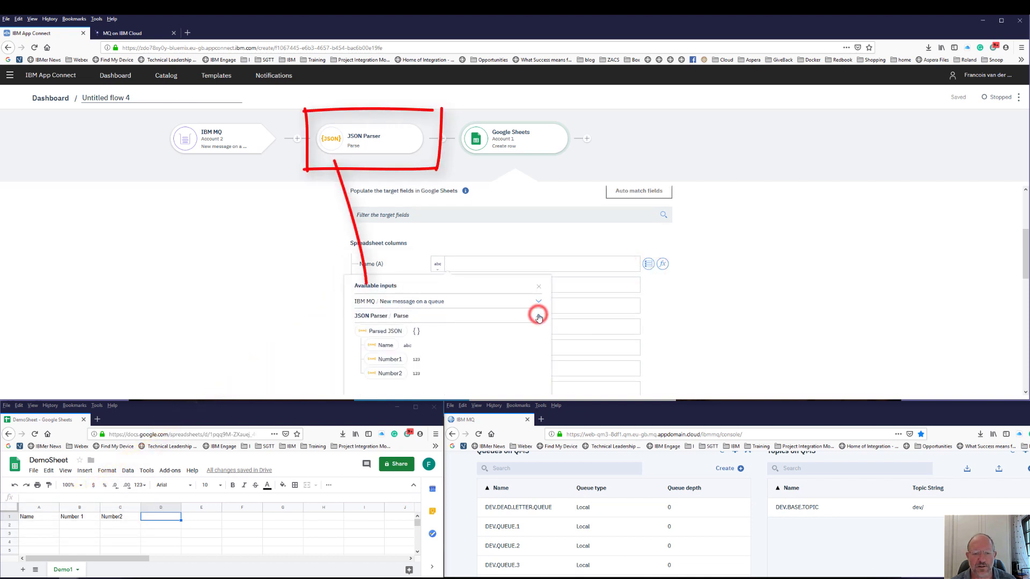
click(386, 346)
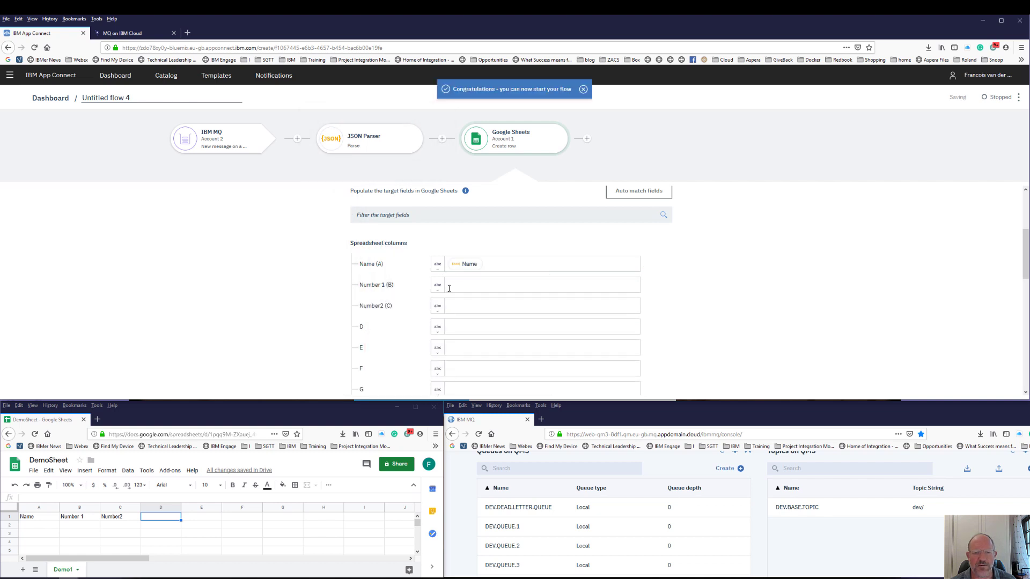
Map the JSON Parser's Number1 output to column Number 1 (B) and its Number2 output to column Number2 (C).
click(451, 289)
click(648, 285)
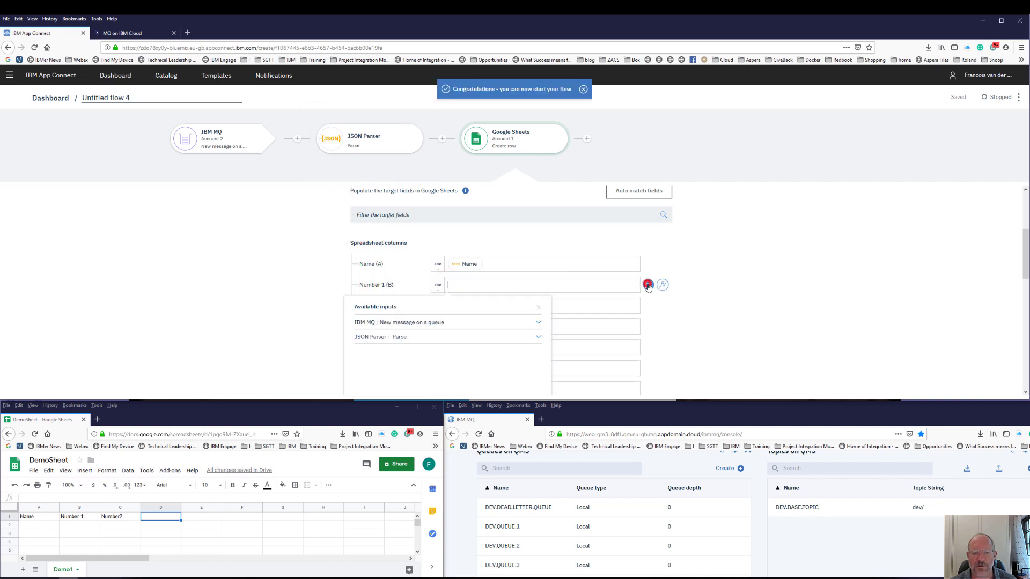
click(398, 315)
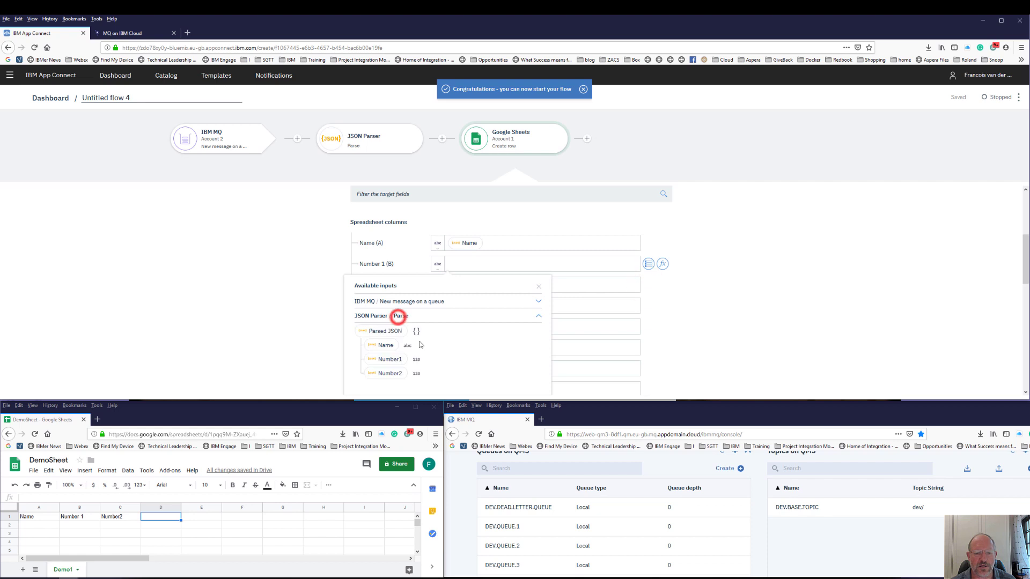
click(389, 361)
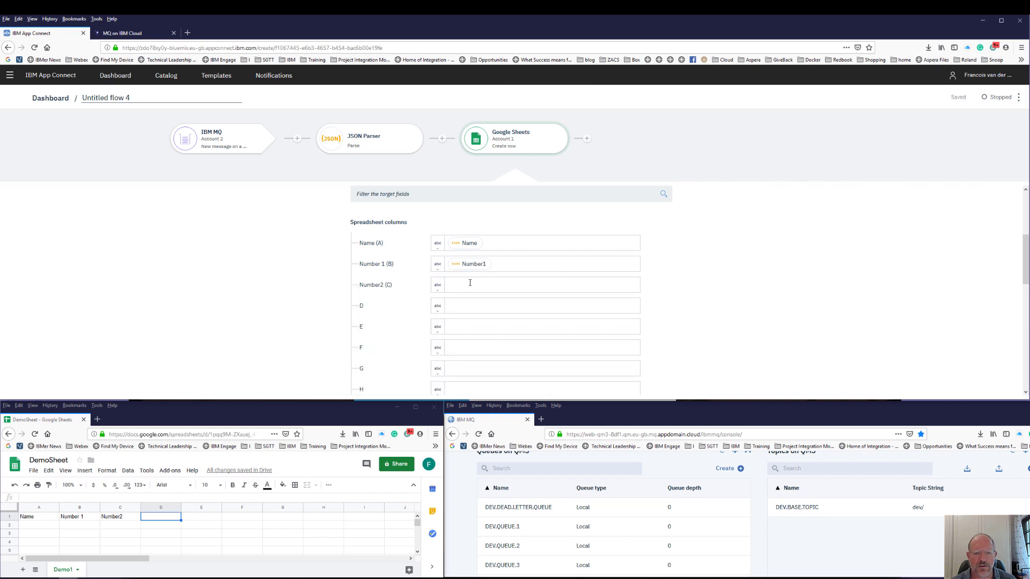
click(469, 282)
click(648, 285)
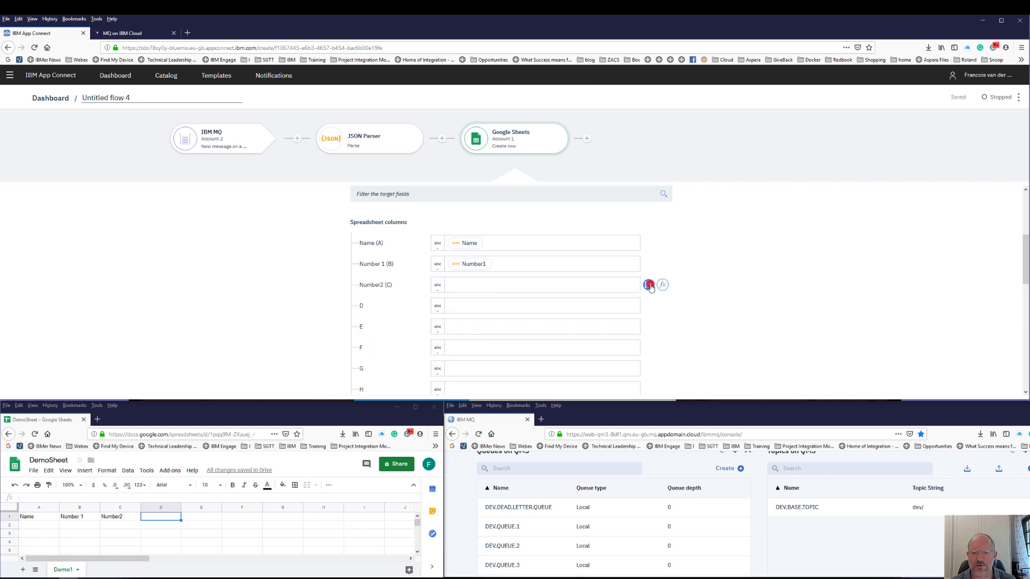
click(397, 315)
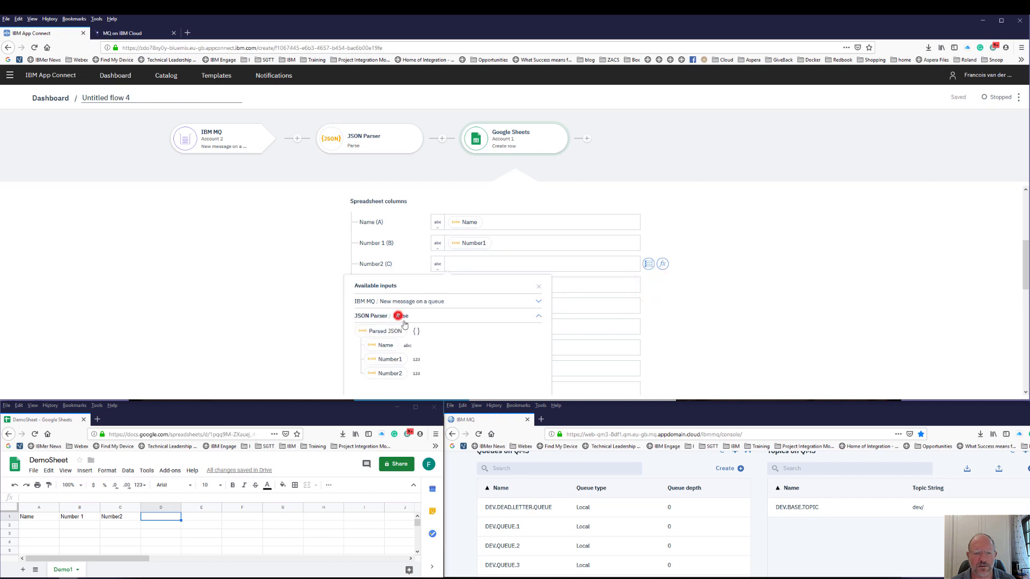
click(390, 375)
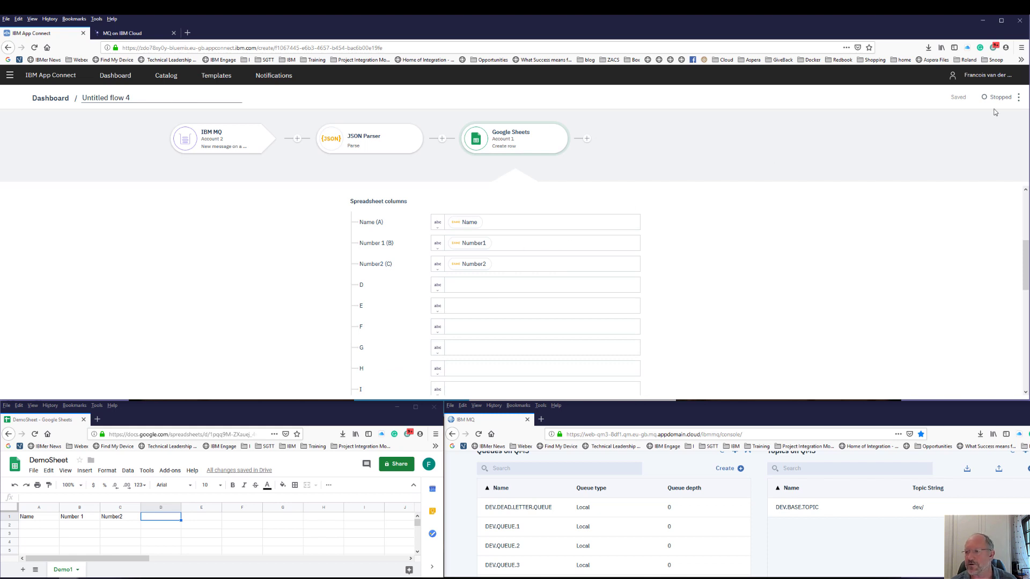
Start the completed flow and return to the App Connect dashboard.
click(1019, 98)
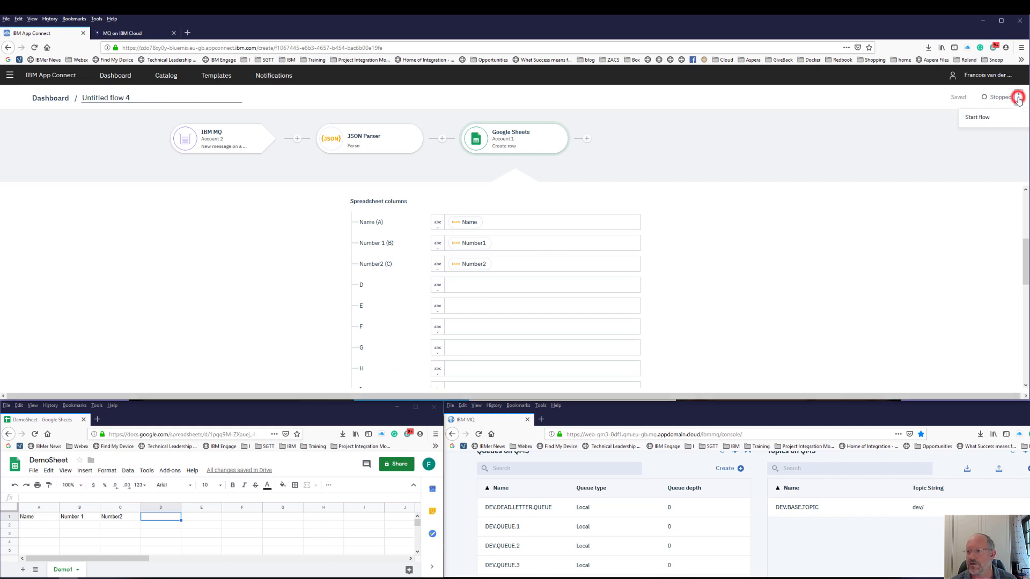
click(977, 118)
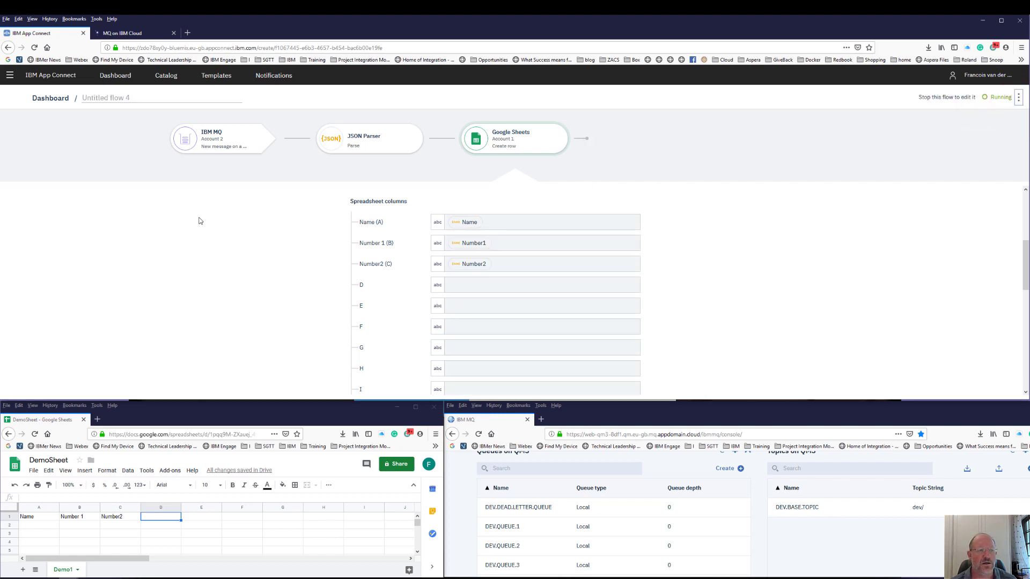
click(55, 99)
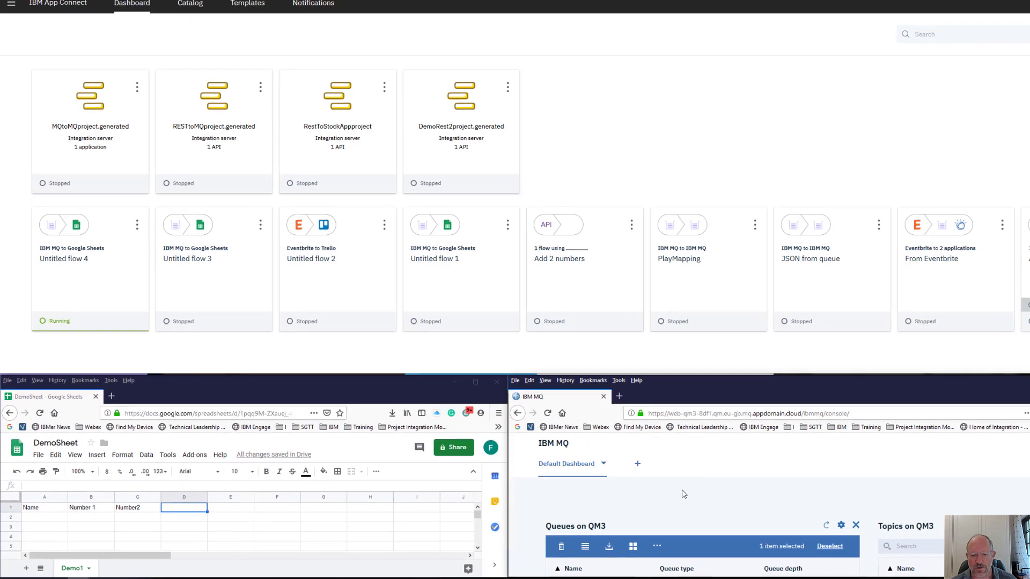
In the IBM MQ console, start a new message for queue DEV.QUEUE.1 and paste the copied JSON test message into it.
scroll(636, 500, down, 3)
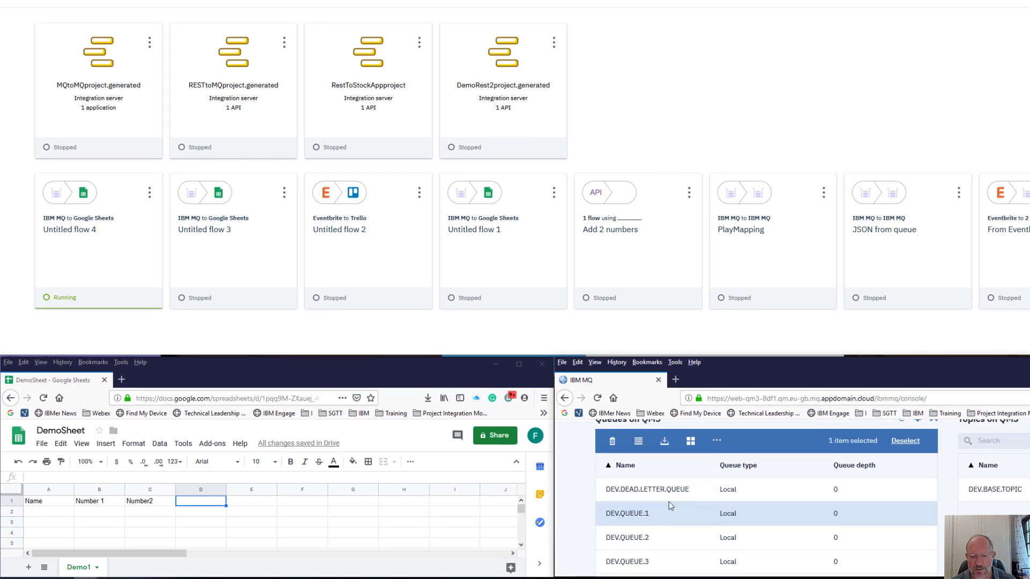
click(624, 515)
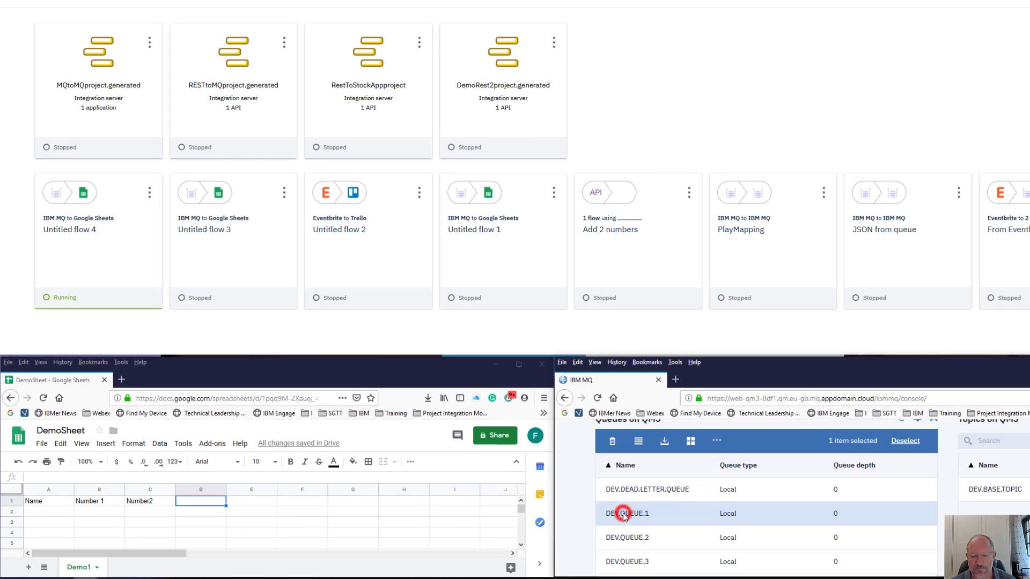
click(665, 443)
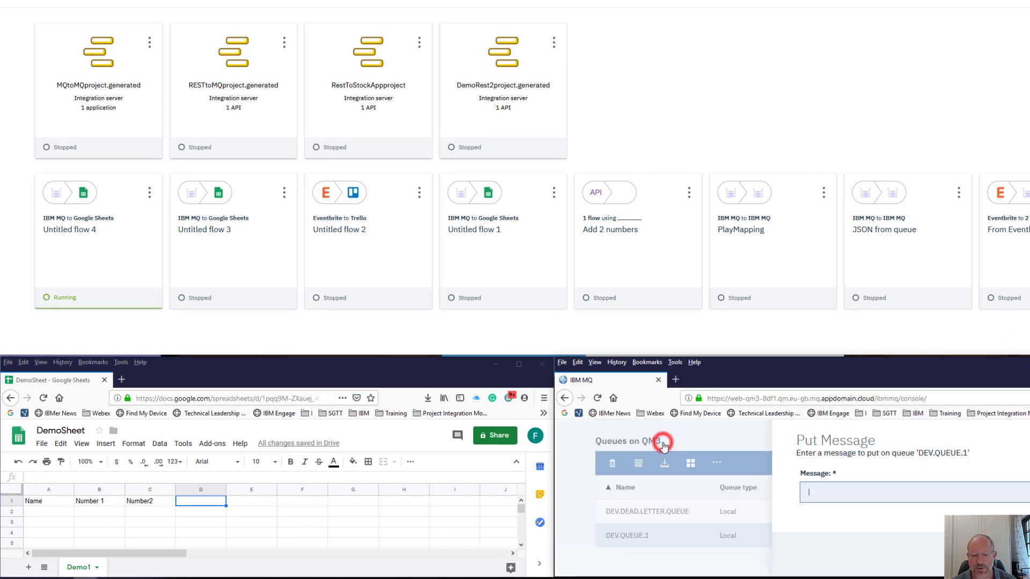
right_click(814, 492)
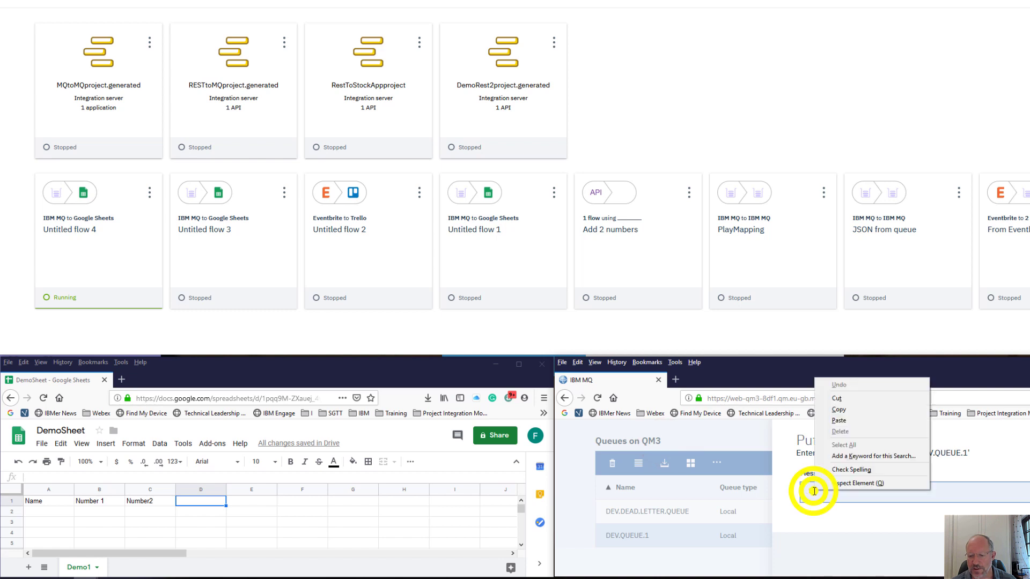
click(839, 421)
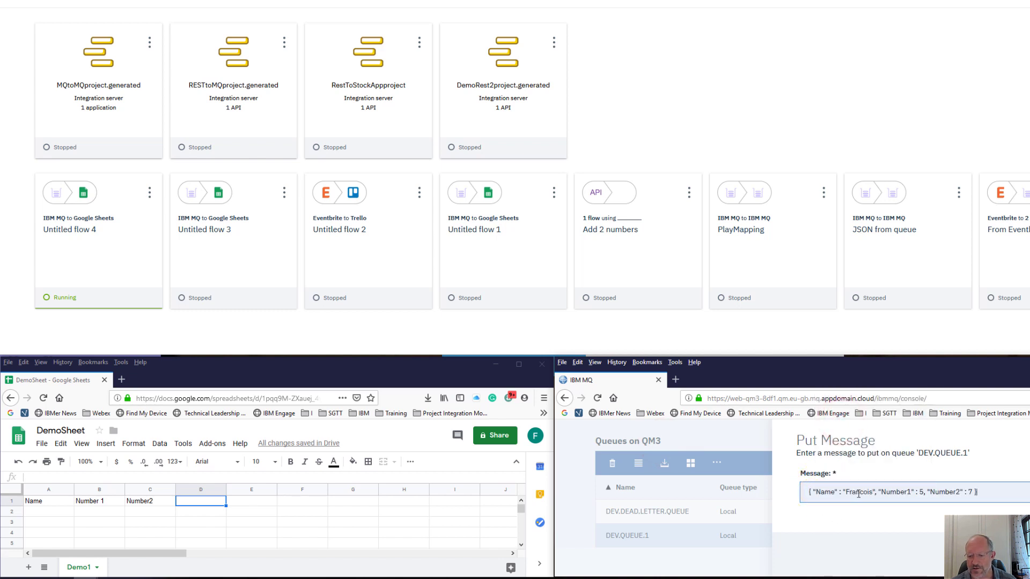
Put the JSON message on DEV.QUEUE.1 with Number1 changed to 8, and refresh the queue list on QM3.
click(922, 492)
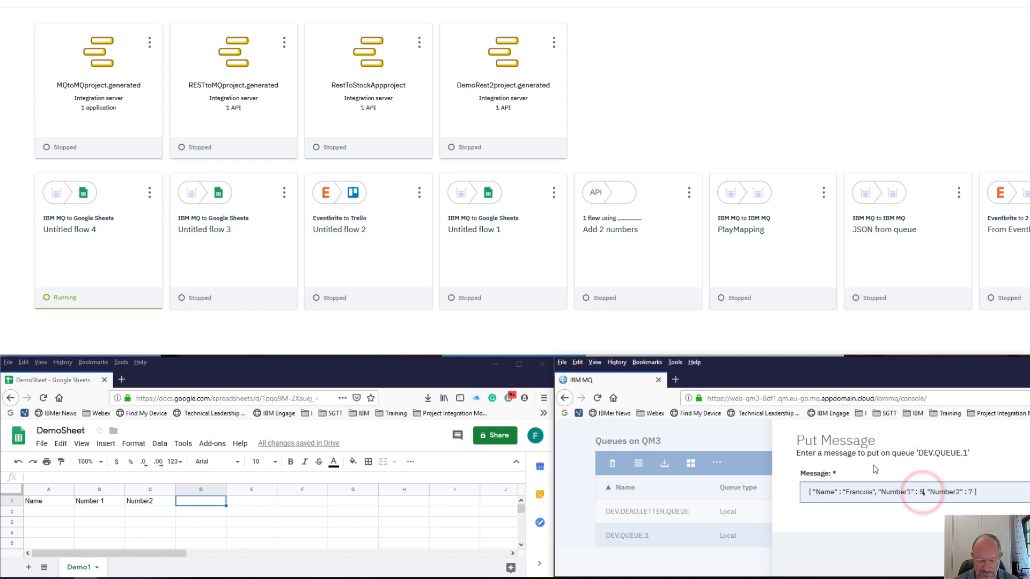
key(BackSpace)
text(8)
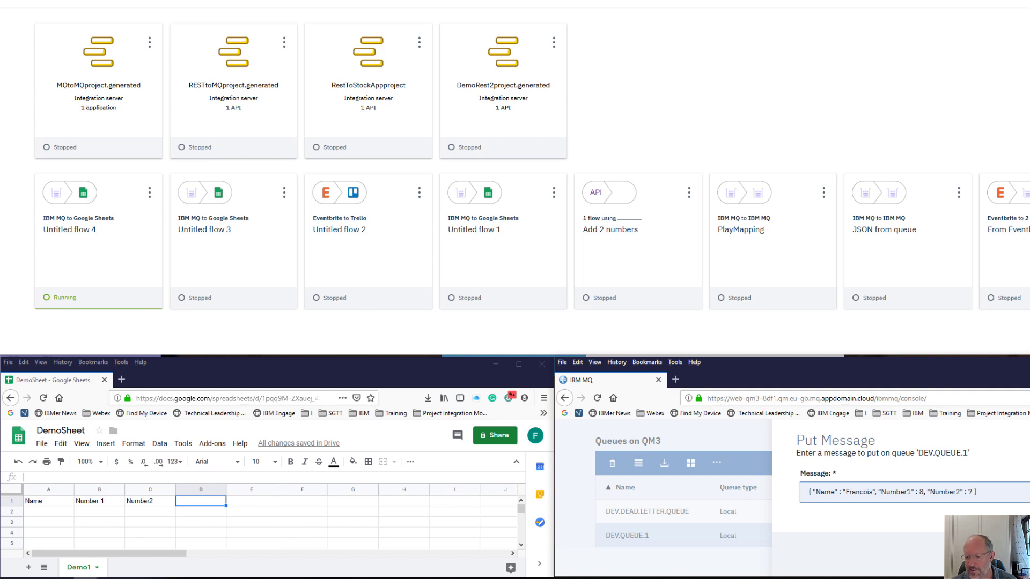
key(Return)
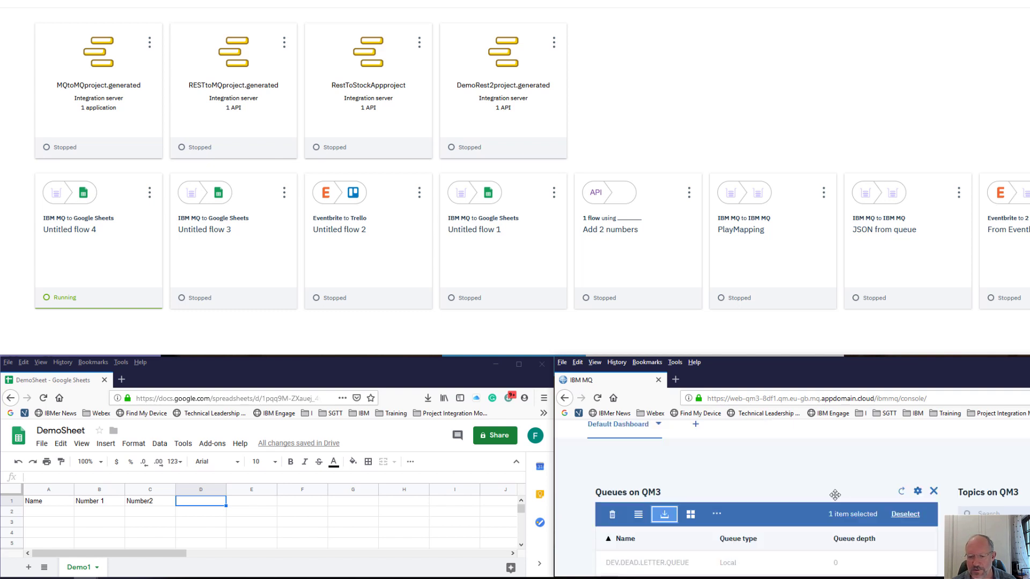
scroll(737, 526, down, 2)
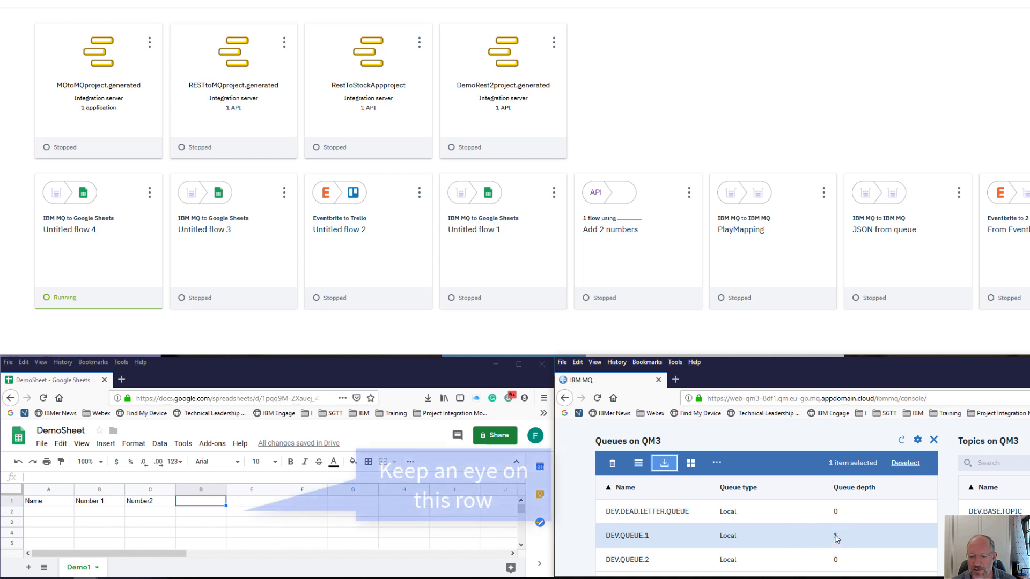
click(901, 441)
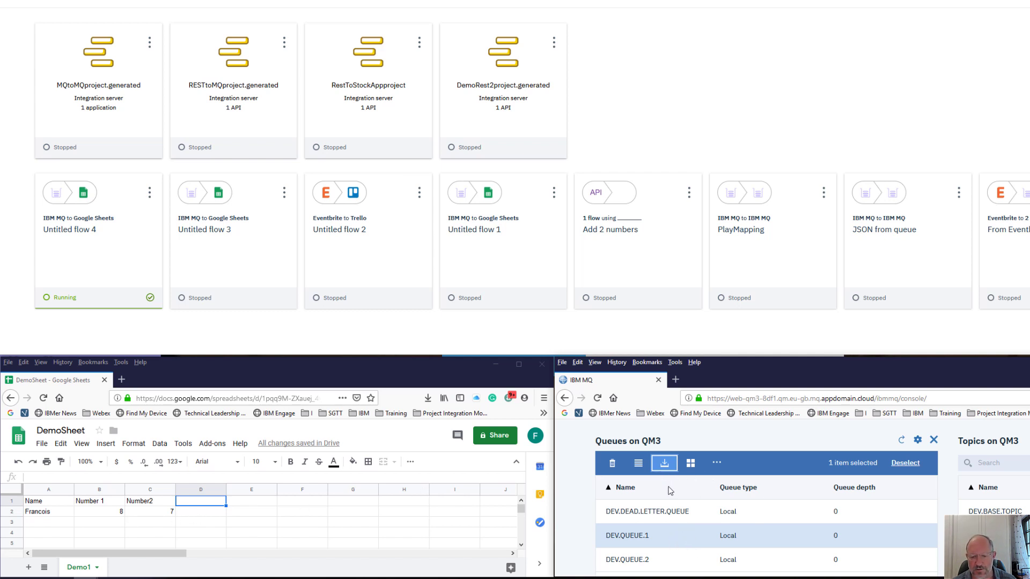
Paste the JSON test message into another new message for DEV.QUEUE.1 and set its Number1 value to 9.
click(664, 463)
right_click(820, 491)
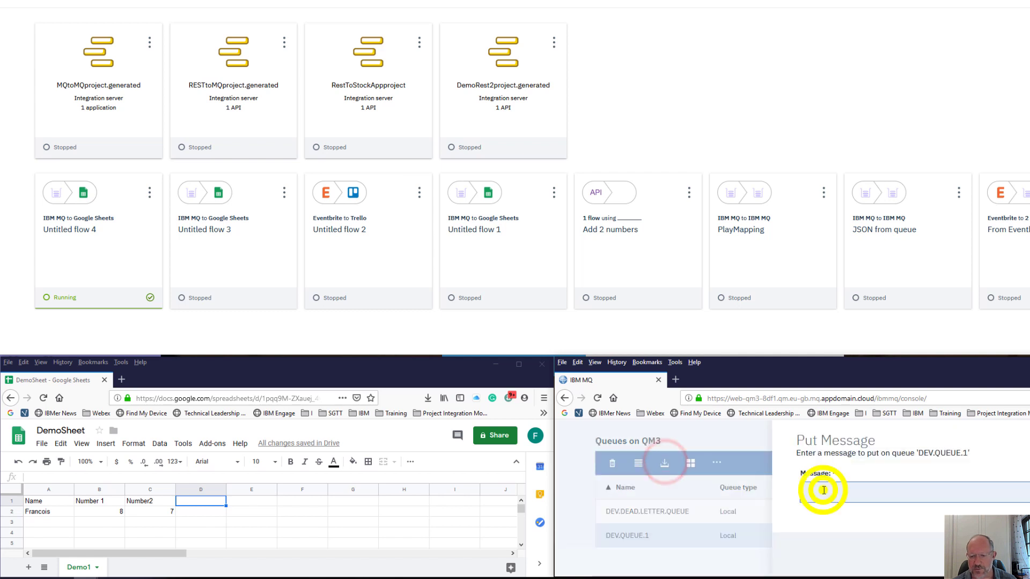
click(860, 418)
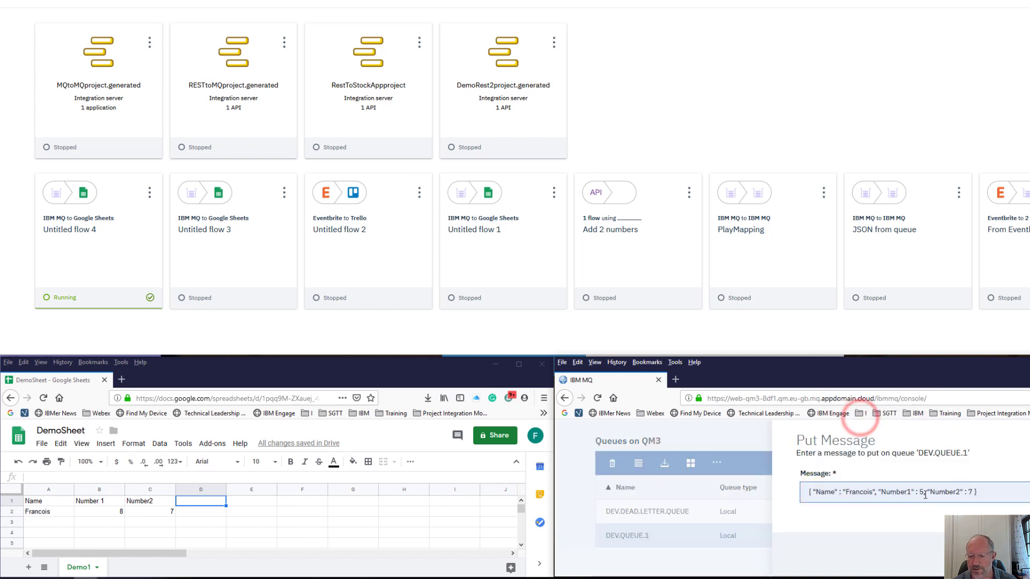
click(921, 492)
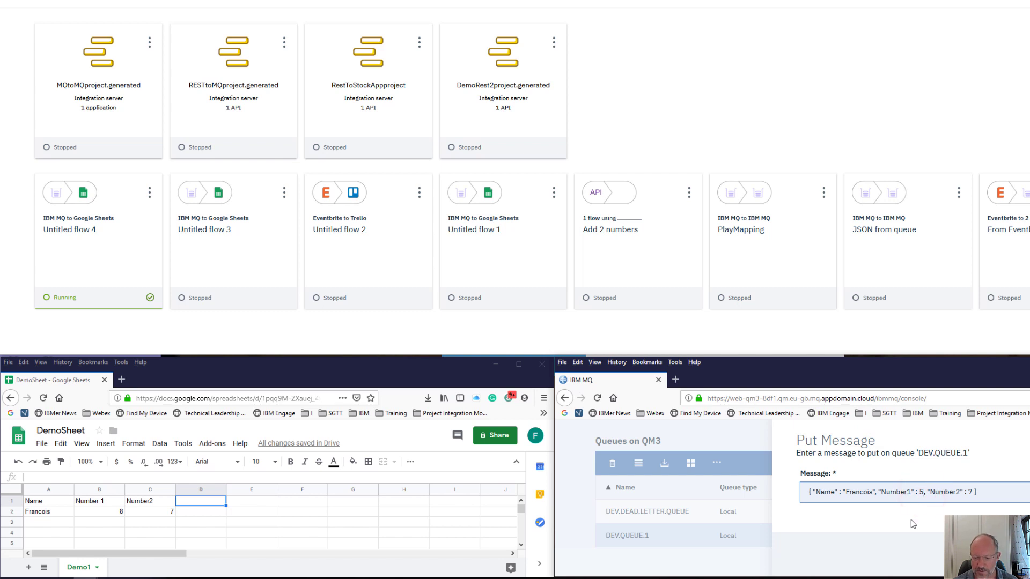
key(BackSpace)
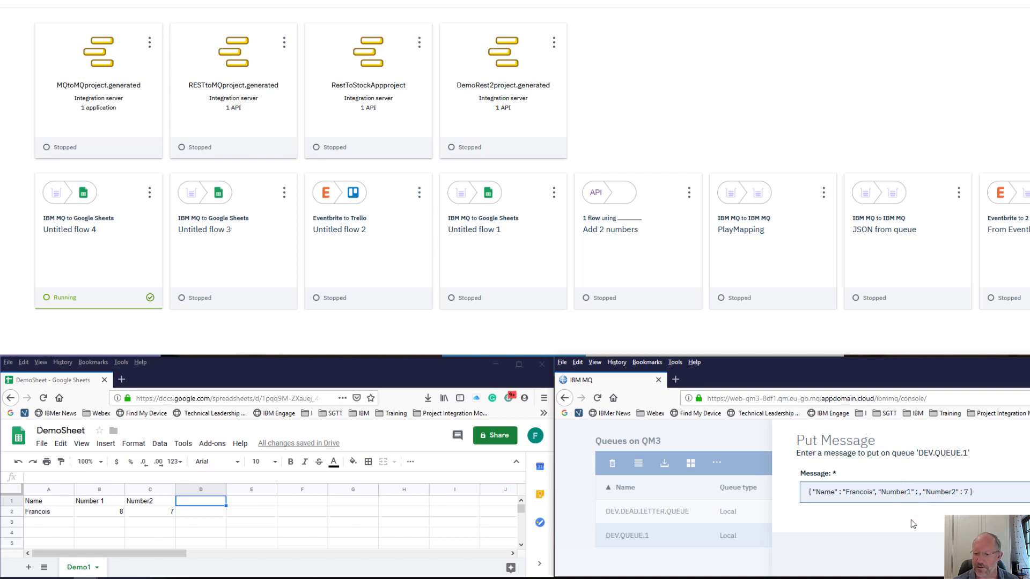
text(9)
Set the message's Number2 value to 11 and put the message on DEV.QUEUE.1.
click(974, 492)
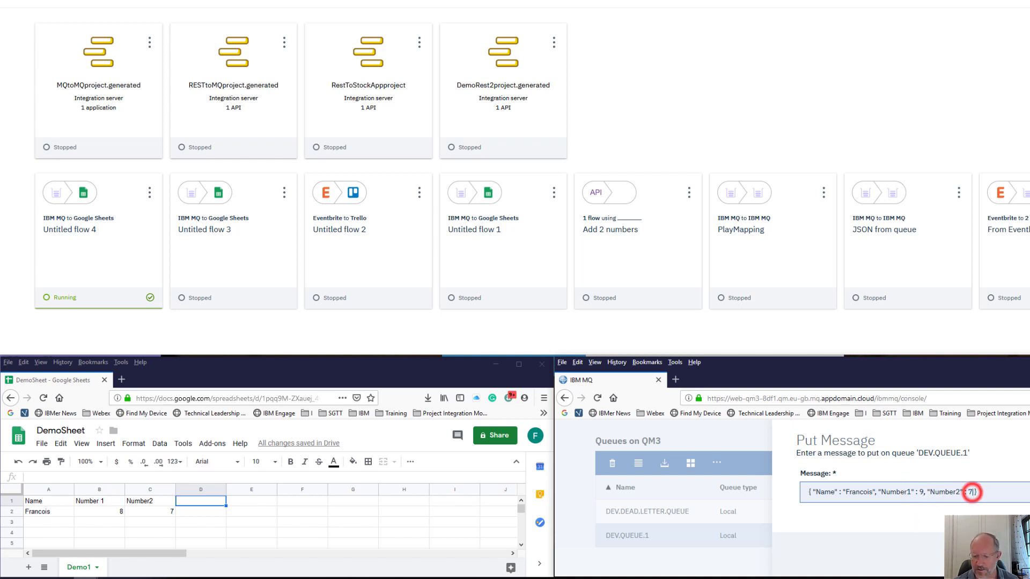
key(BackSpace)
text(11)
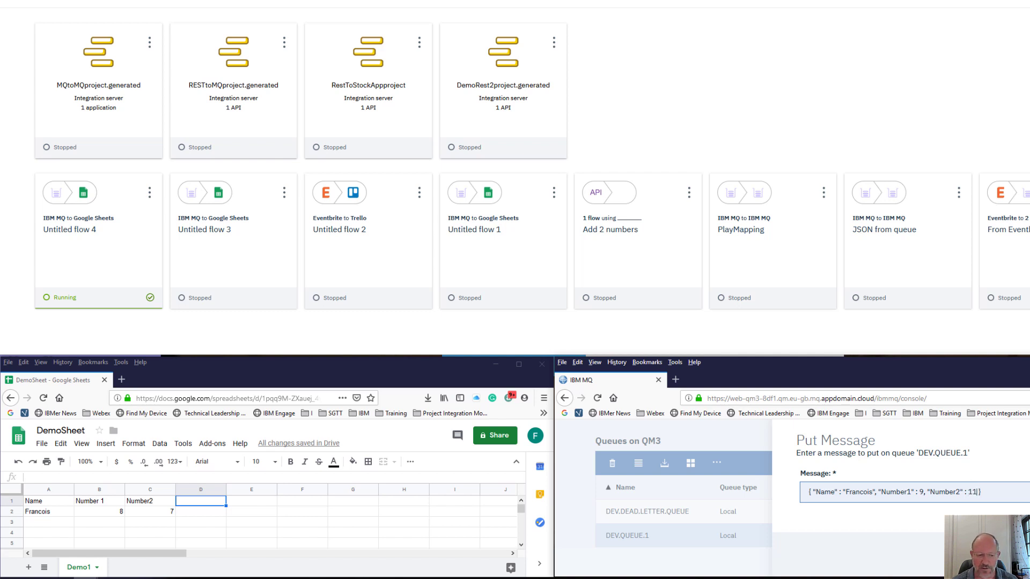
key(Return)
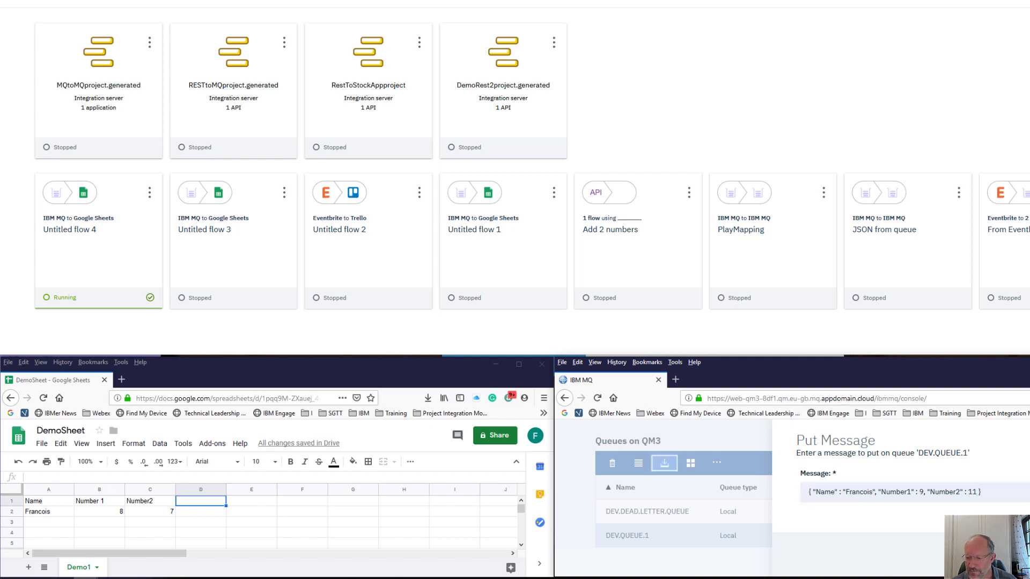